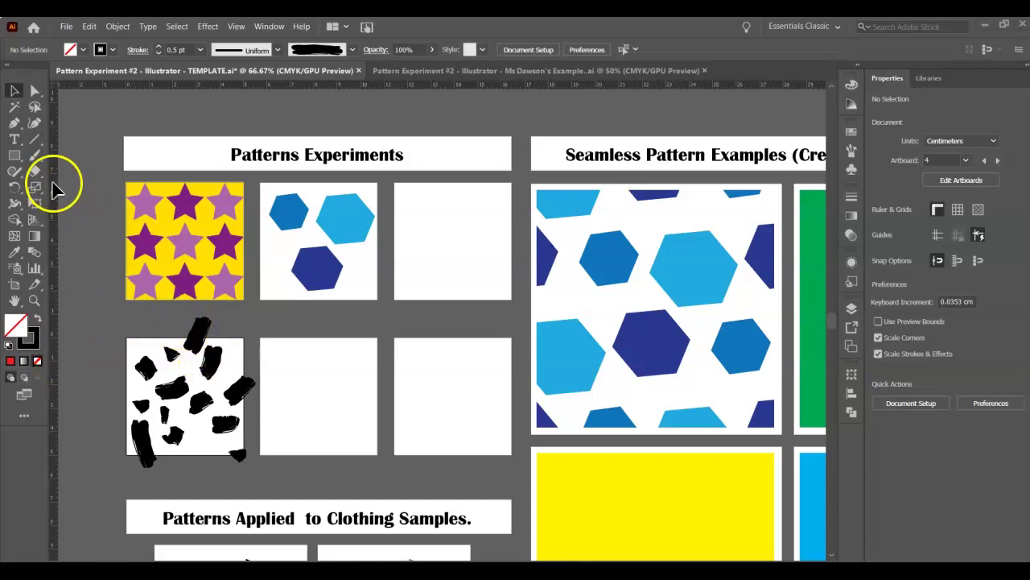
# Step: Browse the Artistic_Paintbrush brush library for the Paintbrush tool, then close the library
pyautogui.click(37, 161)
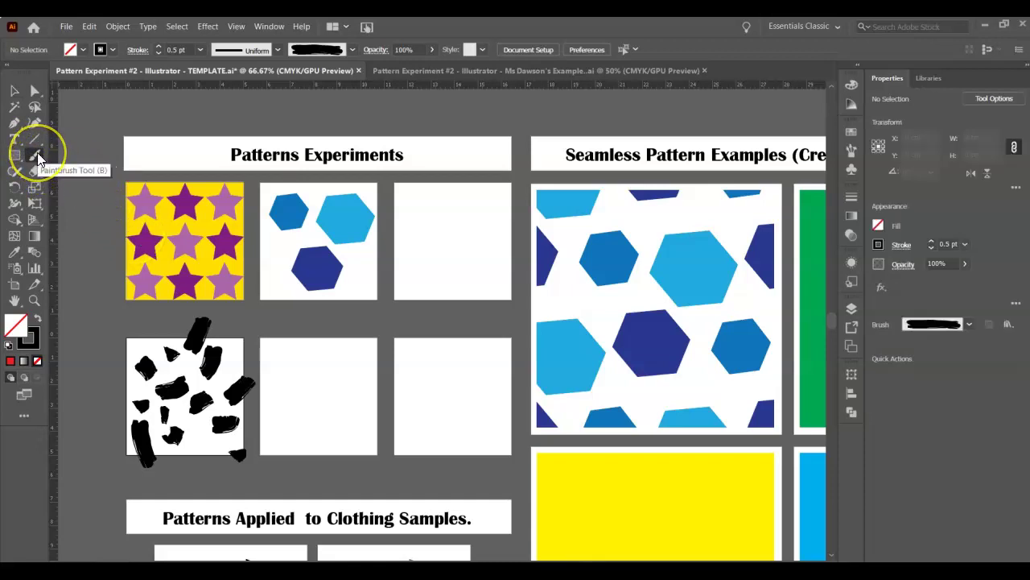
pyautogui.click(351, 50)
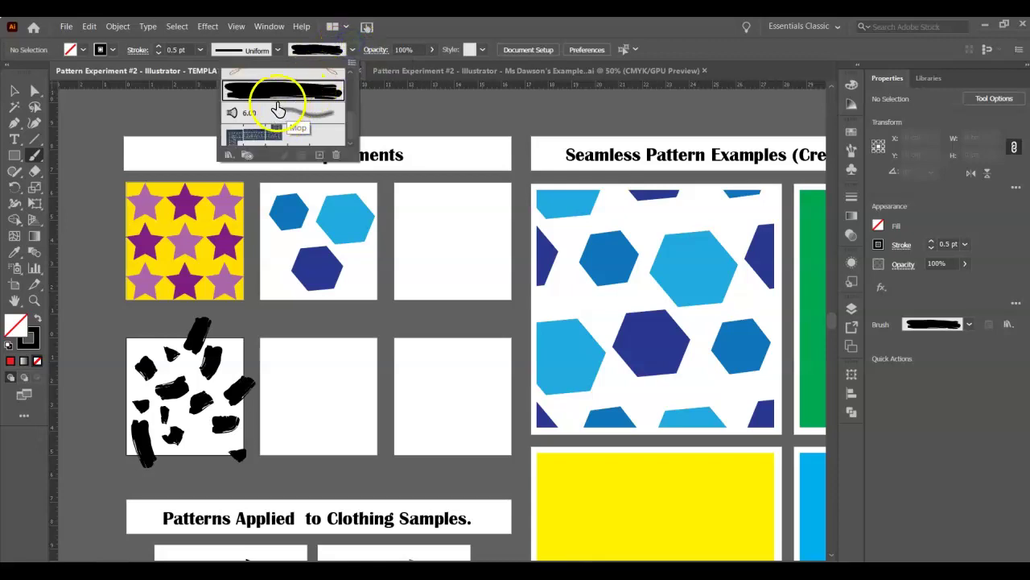
pyautogui.scroll(3, 278, 117)
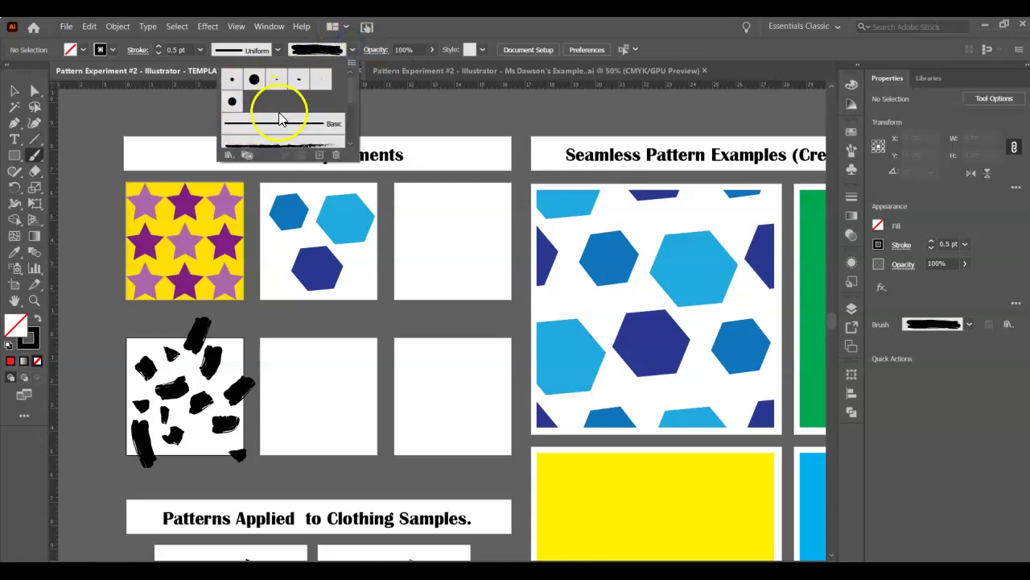
pyautogui.scroll(-3, 278, 119)
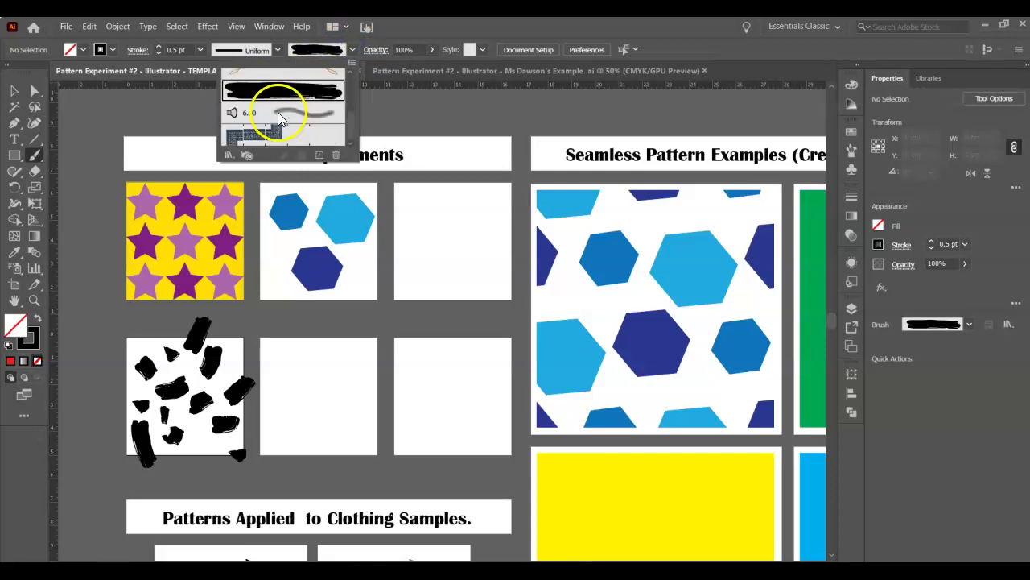
pyautogui.click(230, 155)
pyautogui.moveTo(272, 201)
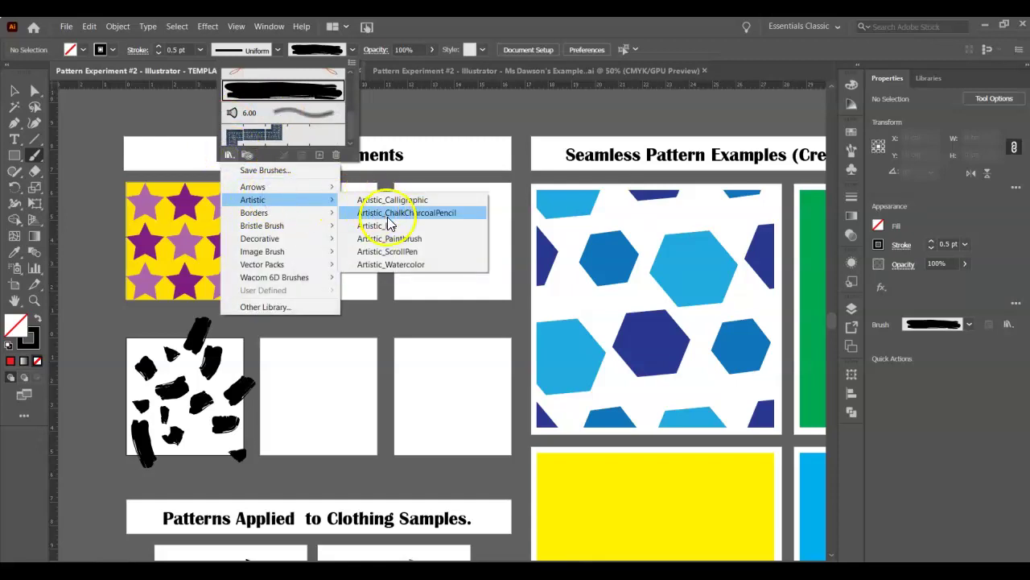
pyautogui.click(393, 238)
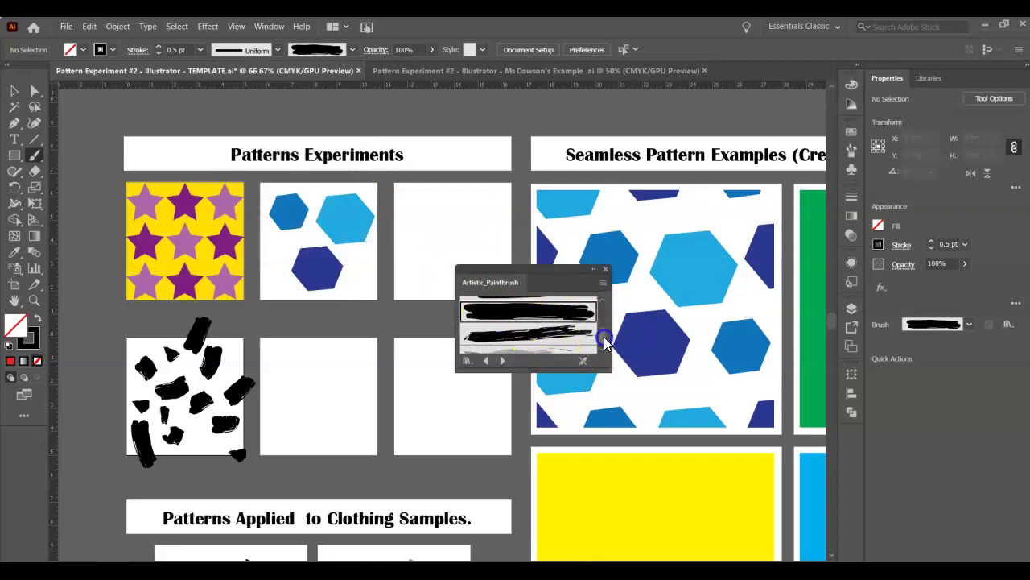
pyautogui.moveTo(601, 330)
pyautogui.mouseDown()
pyautogui.moveTo(601, 309)
pyautogui.moveTo(605, 337)
pyautogui.mouseUp()
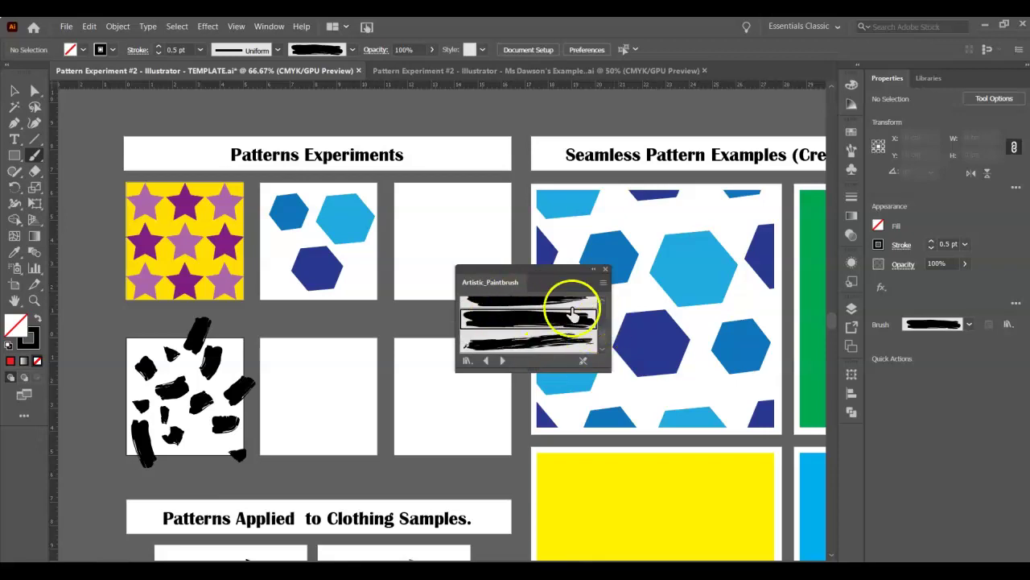
pyautogui.click(605, 270)
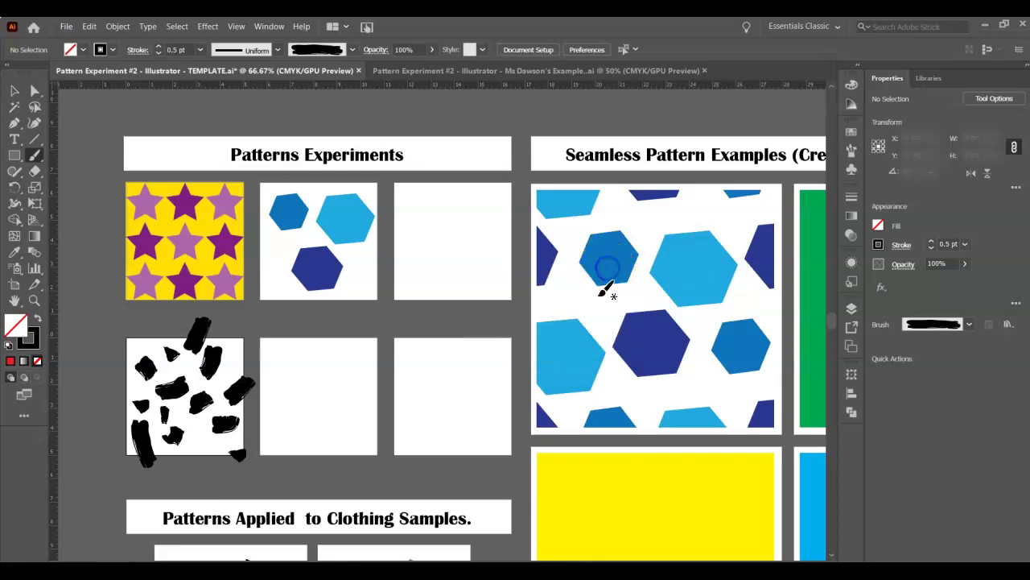
# Step: Zoom to 150% on the square with black brush strokes and inspect the stroke crossing its top edge
pyautogui.click(14, 86)
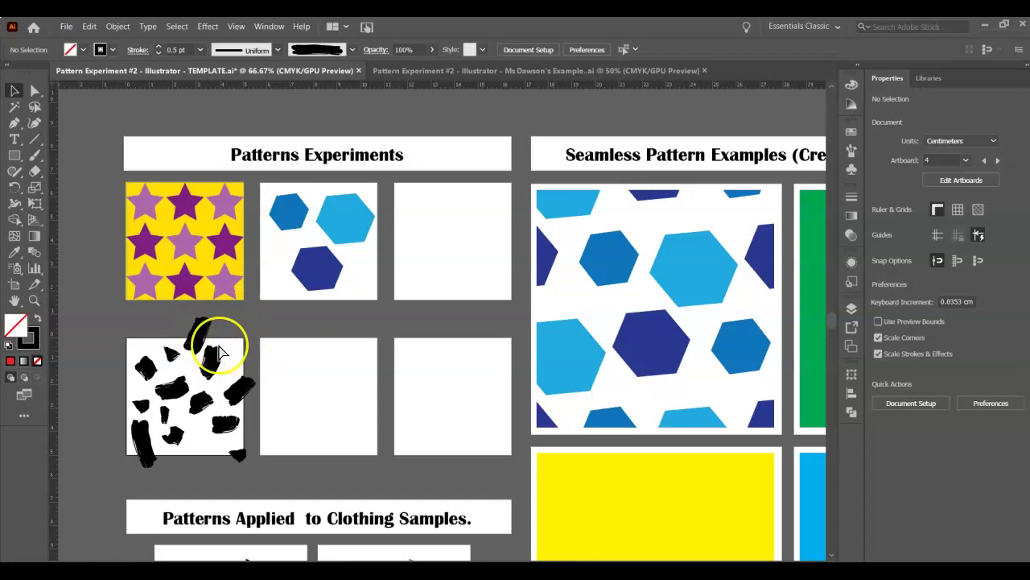
pyautogui.hotkey('ctrl', '+')
pyautogui.hotkey('ctrl', '+')
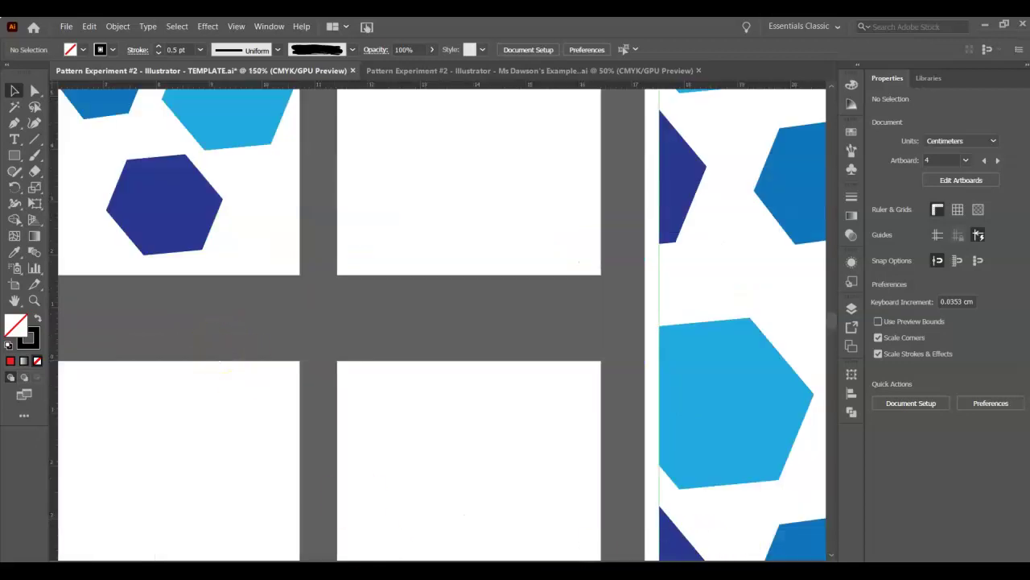
pyautogui.moveTo(530, 566); pyautogui.dragTo(505, 566)
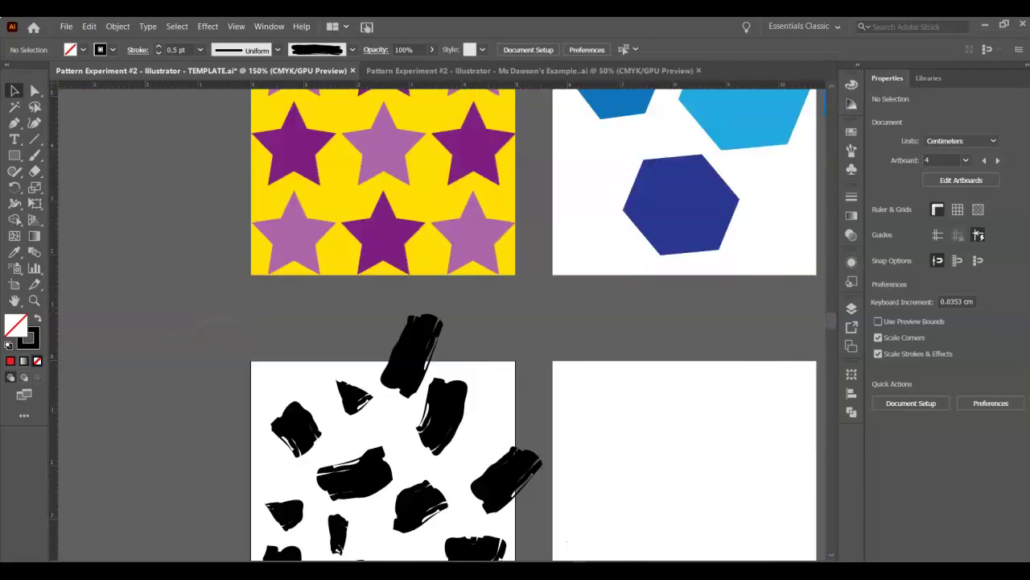
pyautogui.scroll(-4, 498, 452)
pyautogui.scroll(-5, 499, 459)
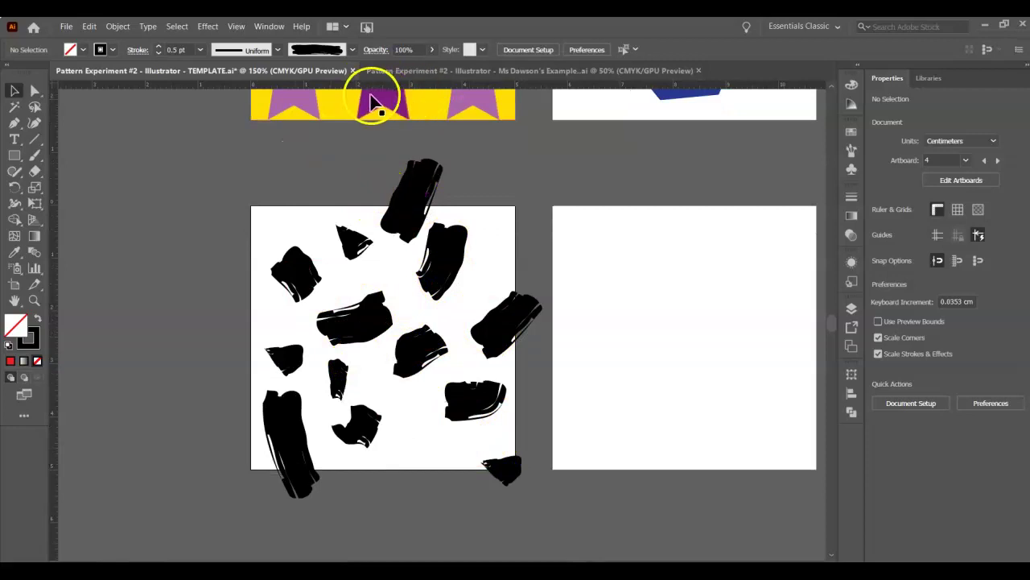
pyautogui.click(412, 201)
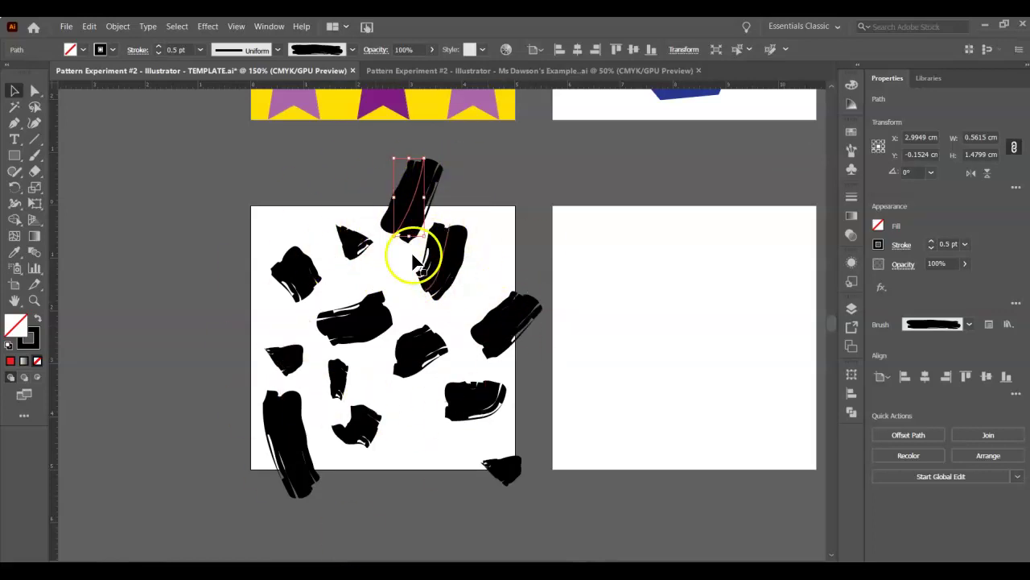
pyautogui.click(465, 166)
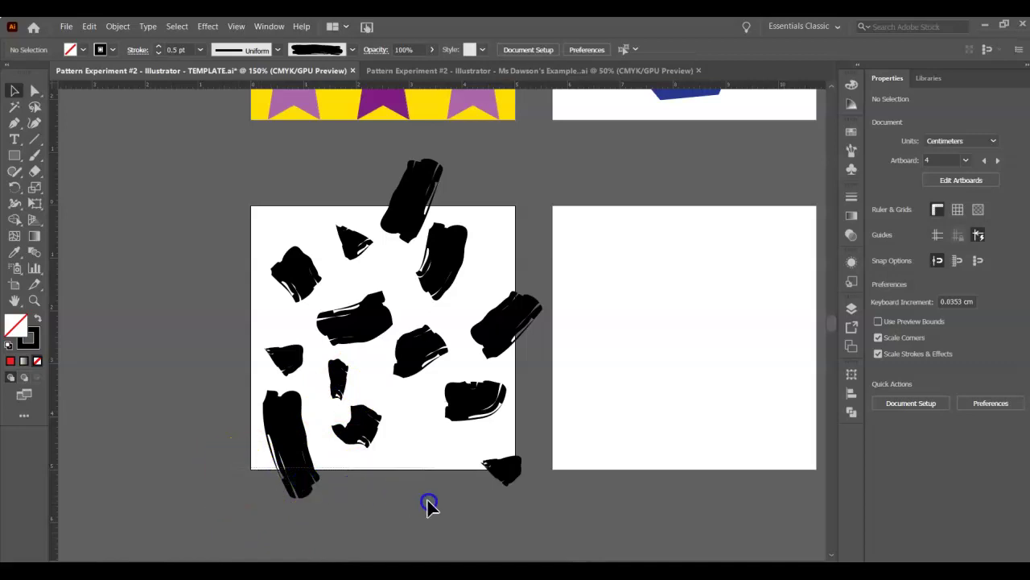
# Step: Copy the two strokes crossing the square's bottom edge 5 cm upward by subtracting 5 from their Y position
pyautogui.click(535, 533)
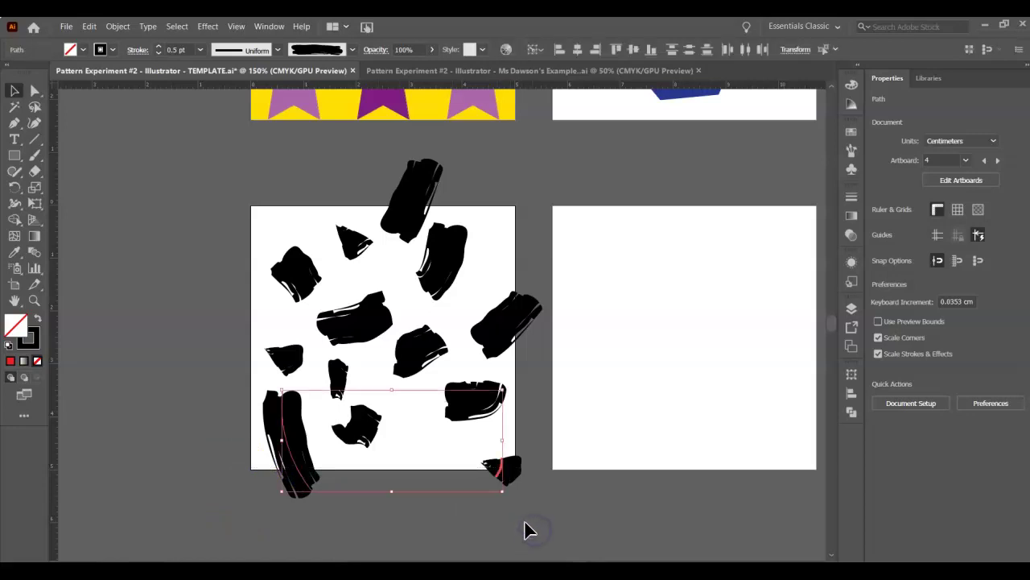
pyautogui.click(499, 482)
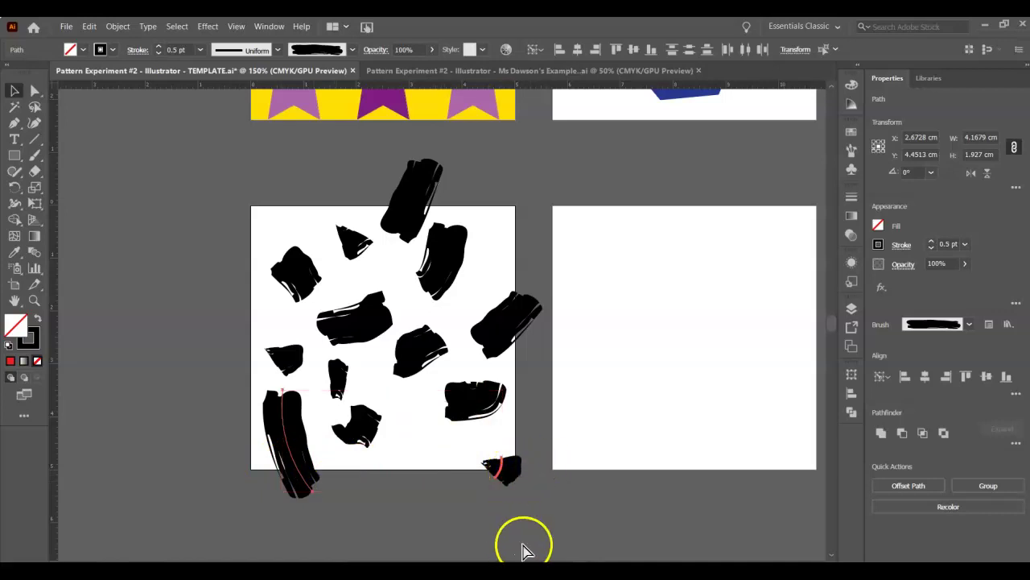
pyautogui.click(134, 460)
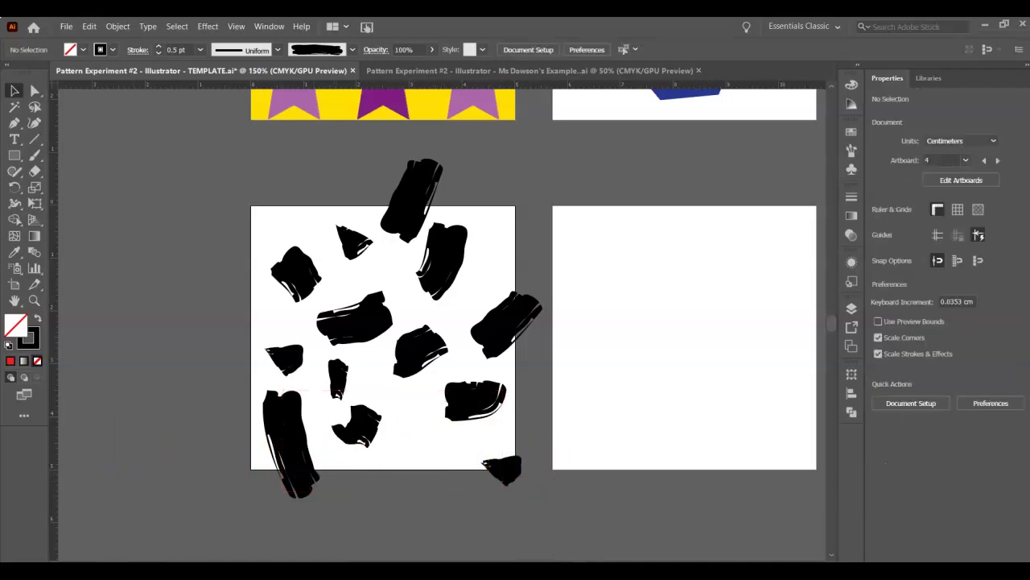
pyautogui.moveTo(133, 459); pyautogui.dragTo(824, 556)
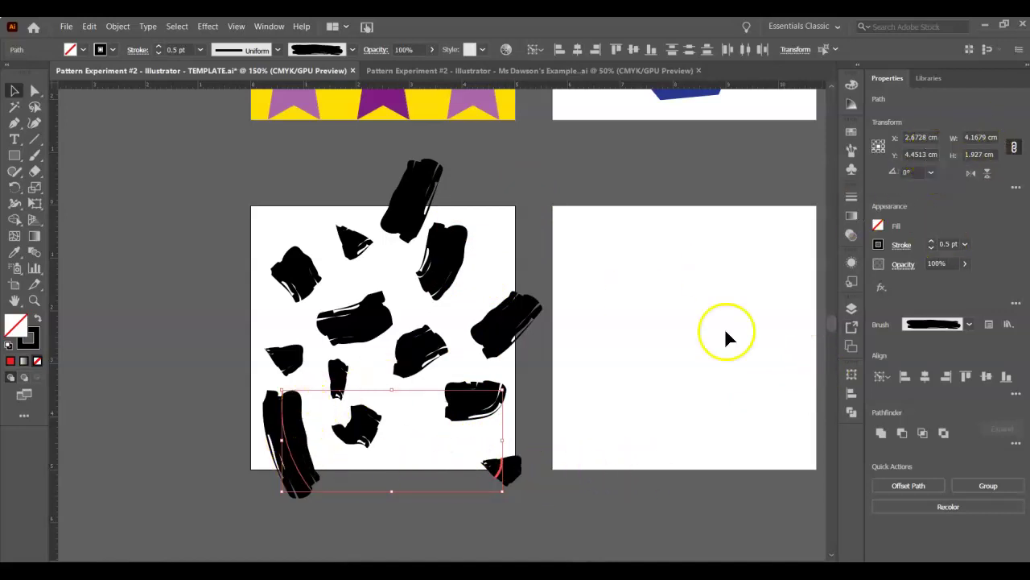
pyautogui.click(938, 154)
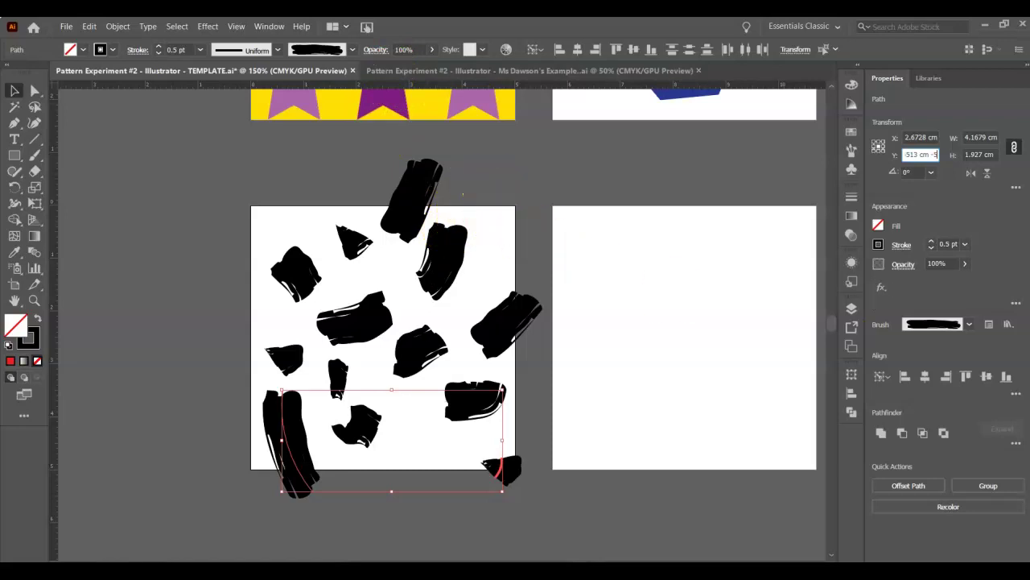
pyautogui.press('Return')
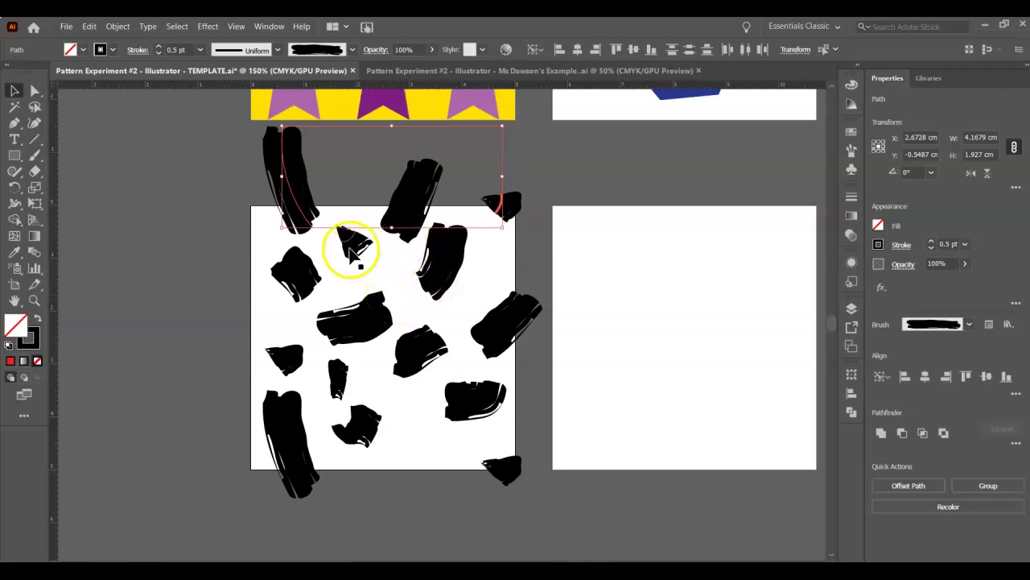
pyautogui.click(533, 216)
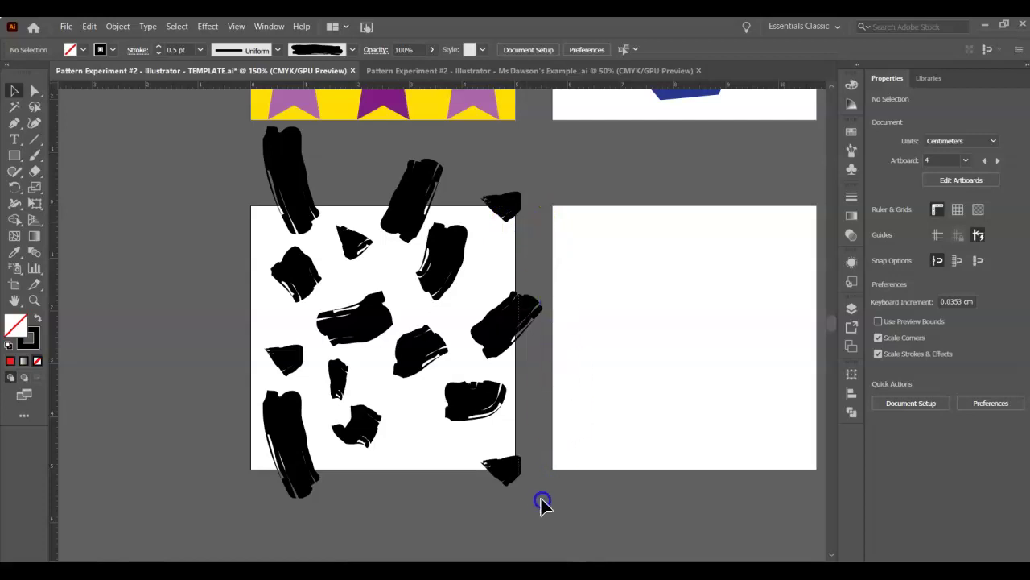
# Step: Copy the stroke crossing the square's right edge and the bottom-right corner stroke 5 cm leftward by subtracting 5 from their X position
pyautogui.moveTo(541, 498); pyautogui.dragTo(538, 499)
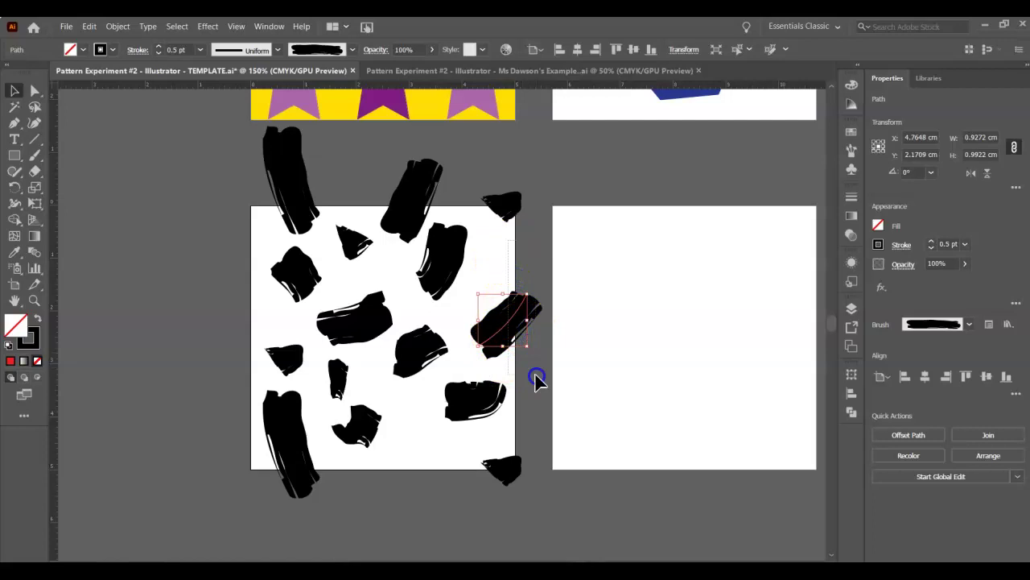
pyautogui.click(544, 507)
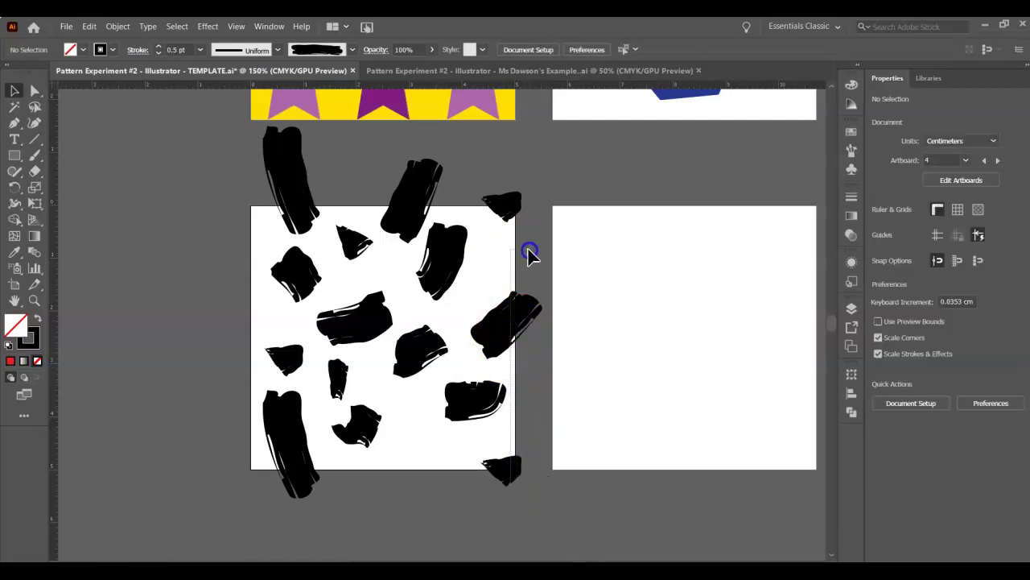
pyautogui.moveTo(541, 260); pyautogui.dragTo(540, 259)
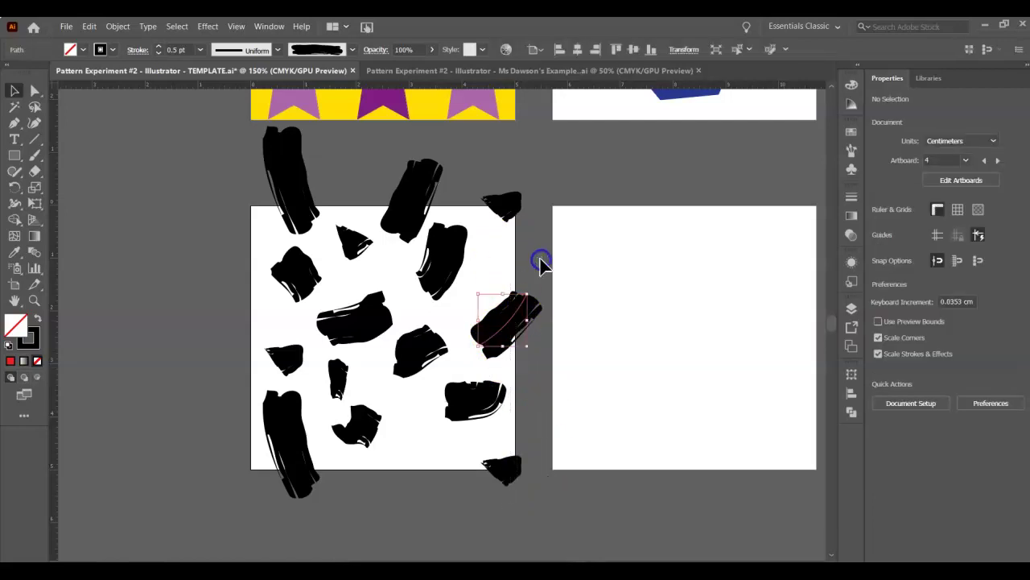
pyautogui.keyDown('shift'); pyautogui.click(513, 473); pyautogui.keyUp('shift')
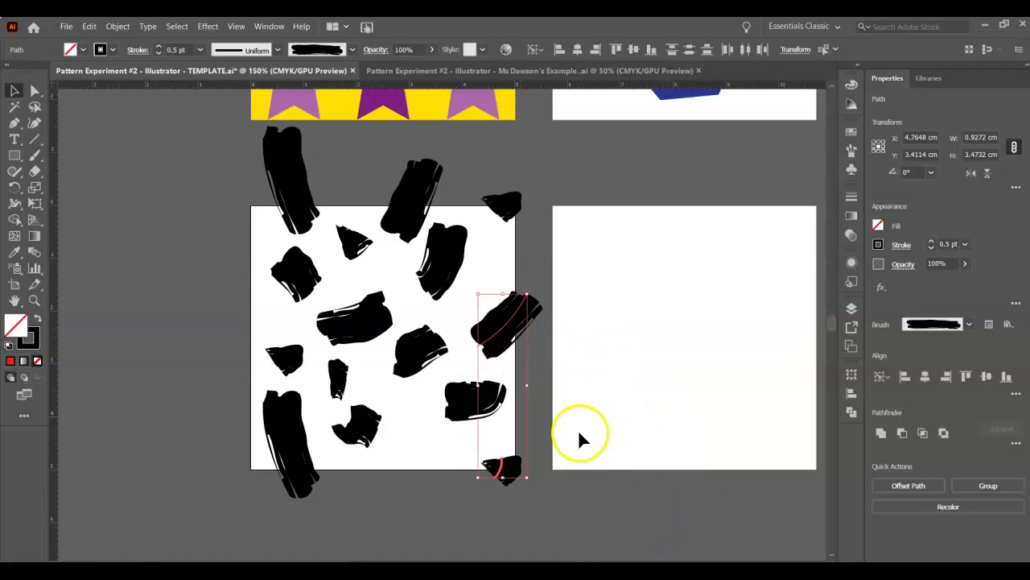
pyautogui.click(570, 507)
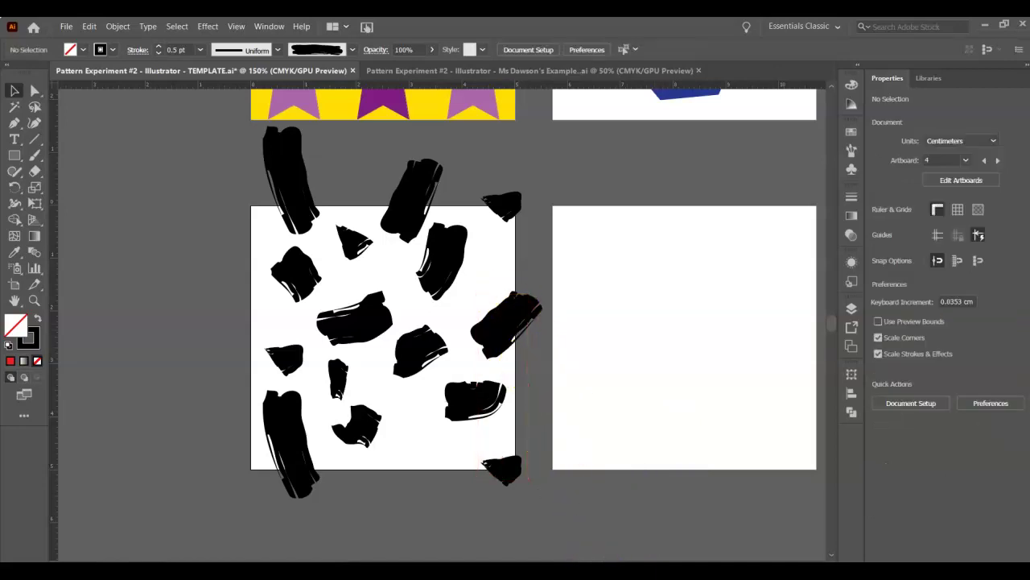
pyautogui.hotkey('ctrl', 'z')
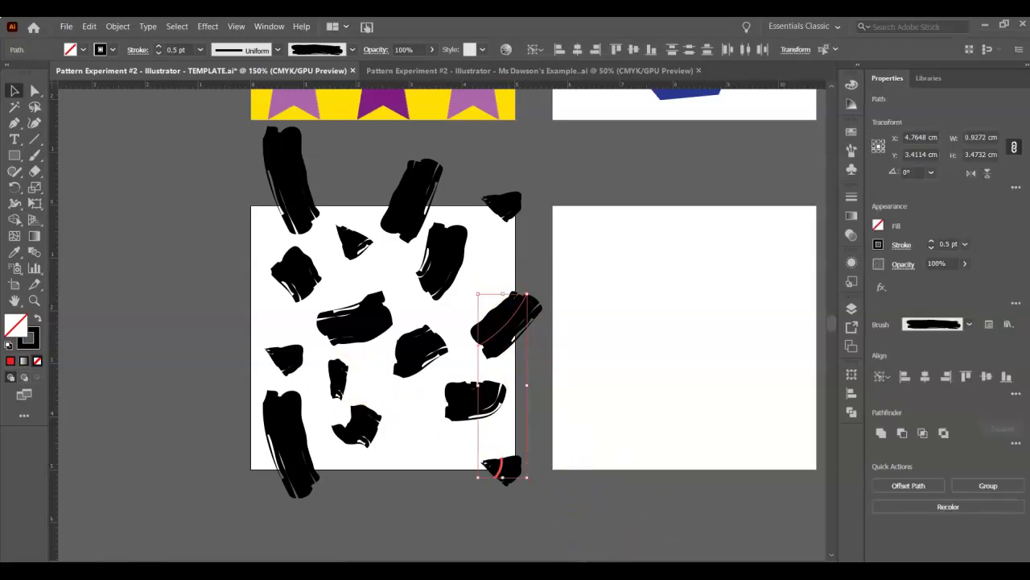
pyautogui.moveTo(540, 330)
pyautogui.mouseDown()
pyautogui.moveTo(456, 331)
pyautogui.moveTo(499, 328)
pyautogui.mouseUp()
pyautogui.click(931, 154)
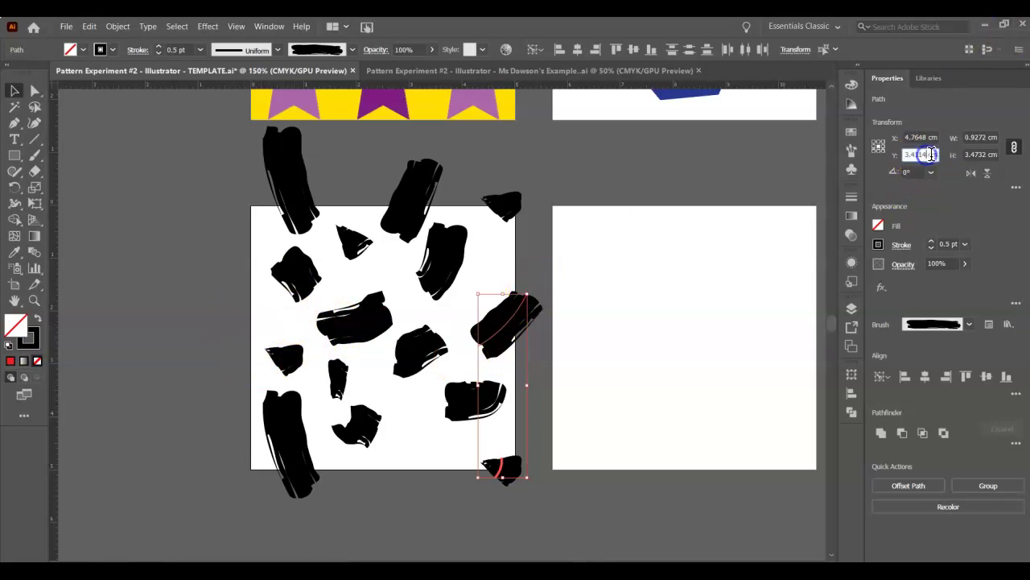
pyautogui.click(936, 140)
pyautogui.click(987, 131)
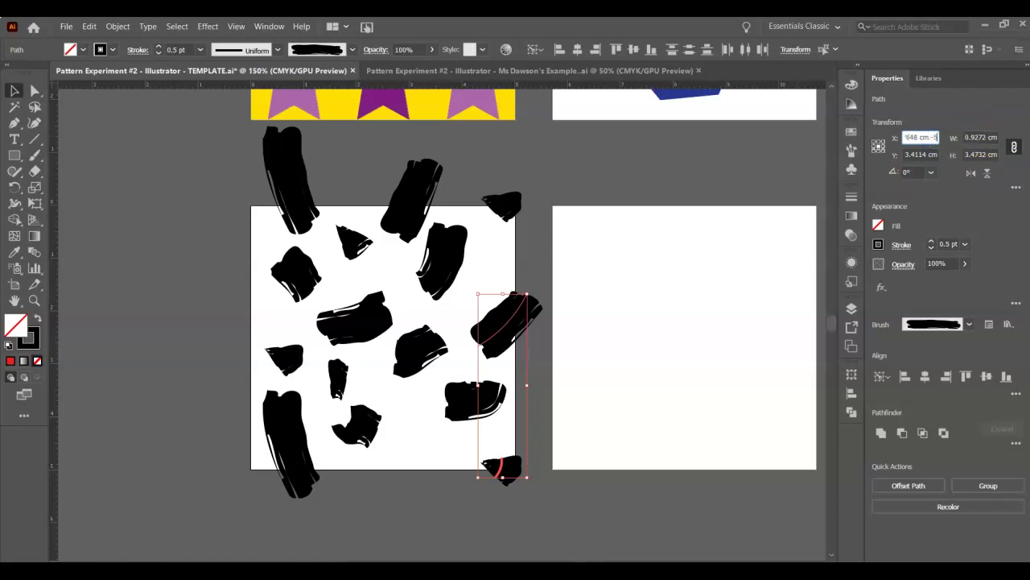
pyautogui.write('-5')
pyautogui.press('Return')
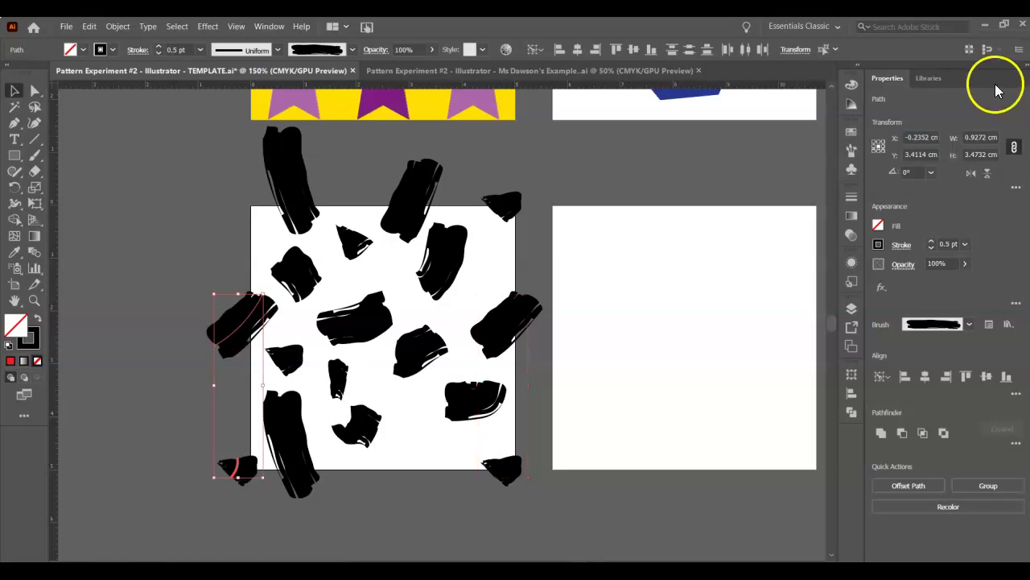
pyautogui.click(406, 487)
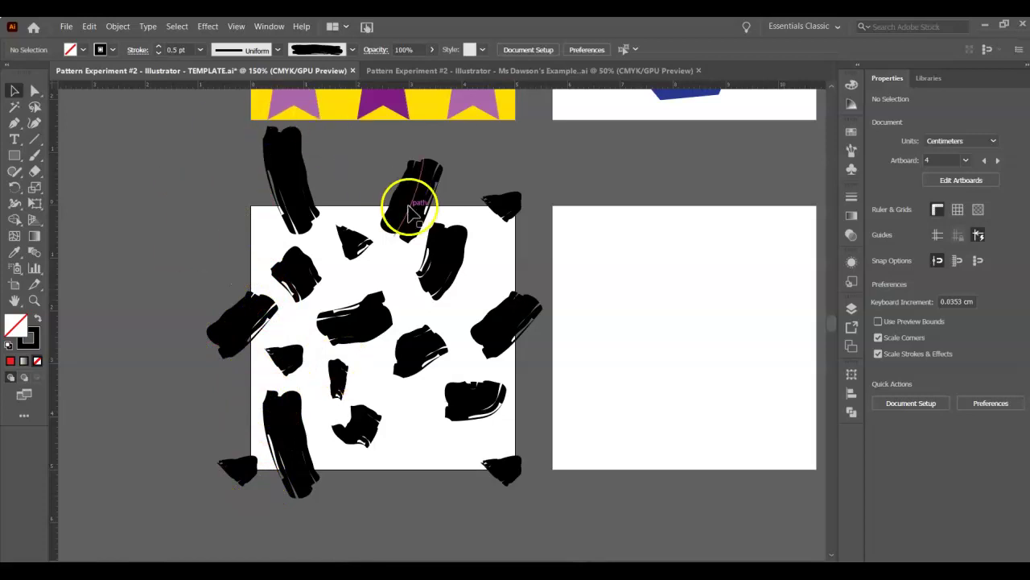
# Step: Copy the slanted stroke crossing the middle of the square's top edge 5 cm downward by adding 5 to its Y position
pyautogui.click(411, 183)
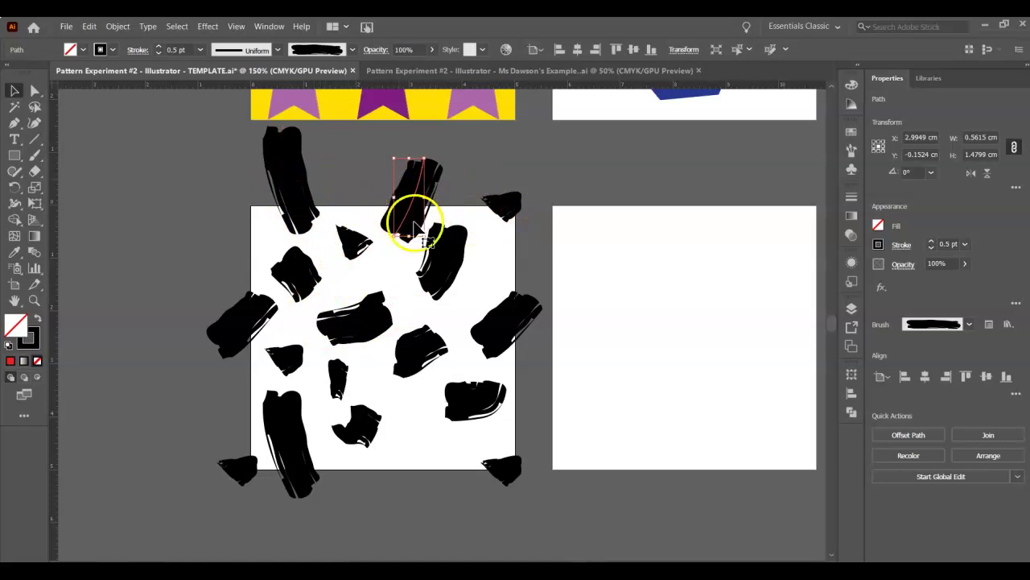
pyautogui.click(468, 127)
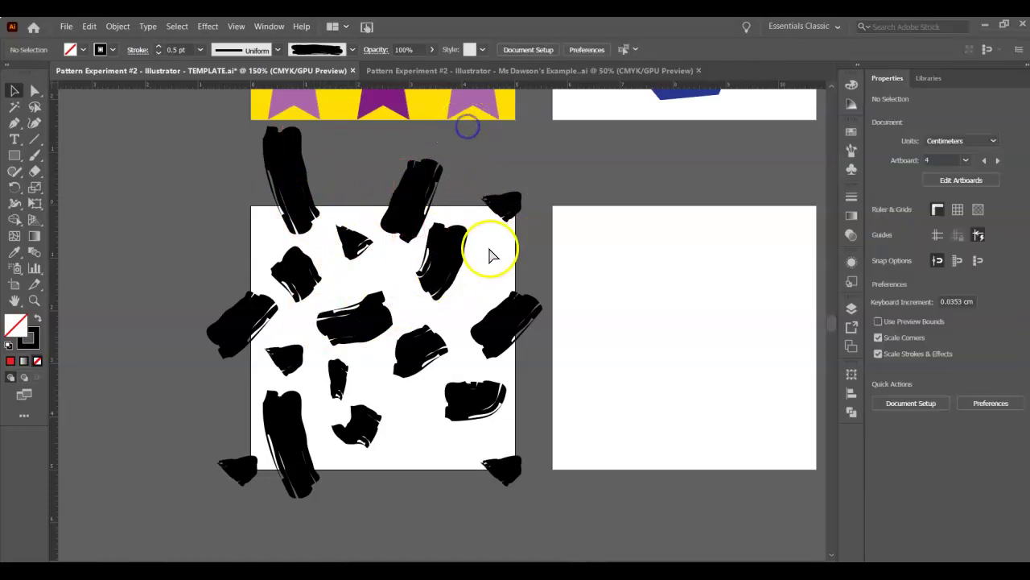
pyautogui.click(427, 208)
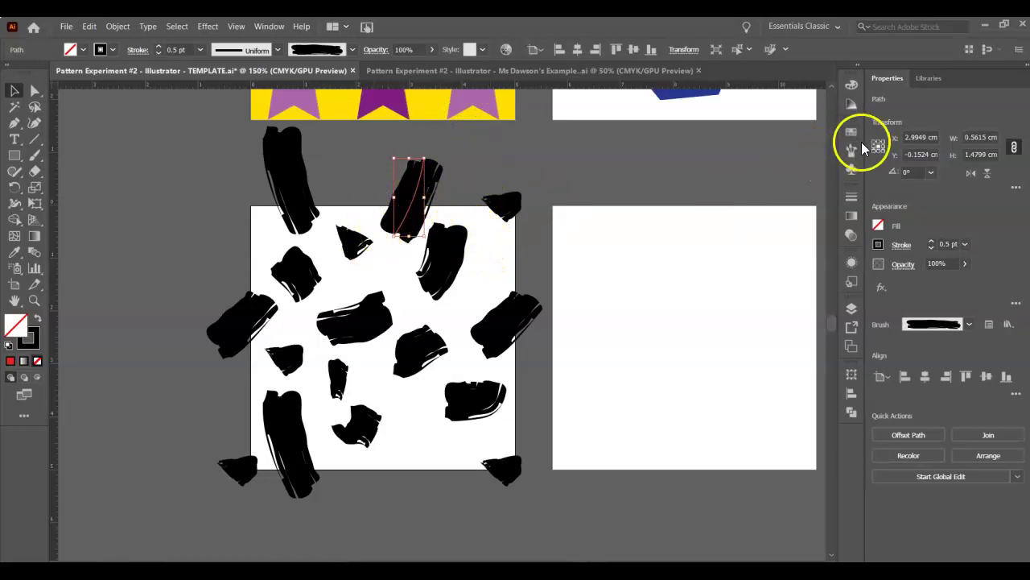
pyautogui.click(937, 153)
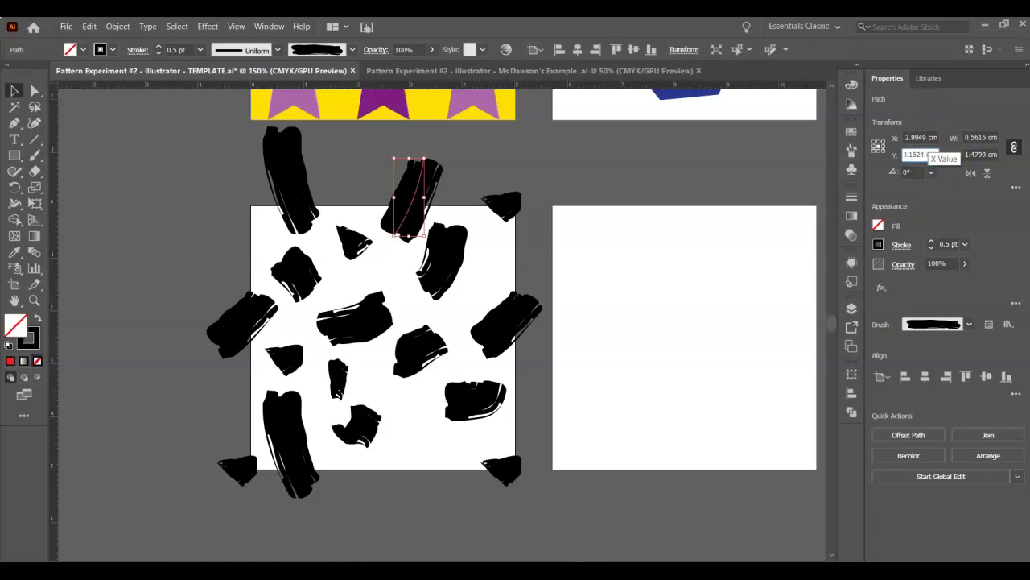
pyautogui.press('Return')
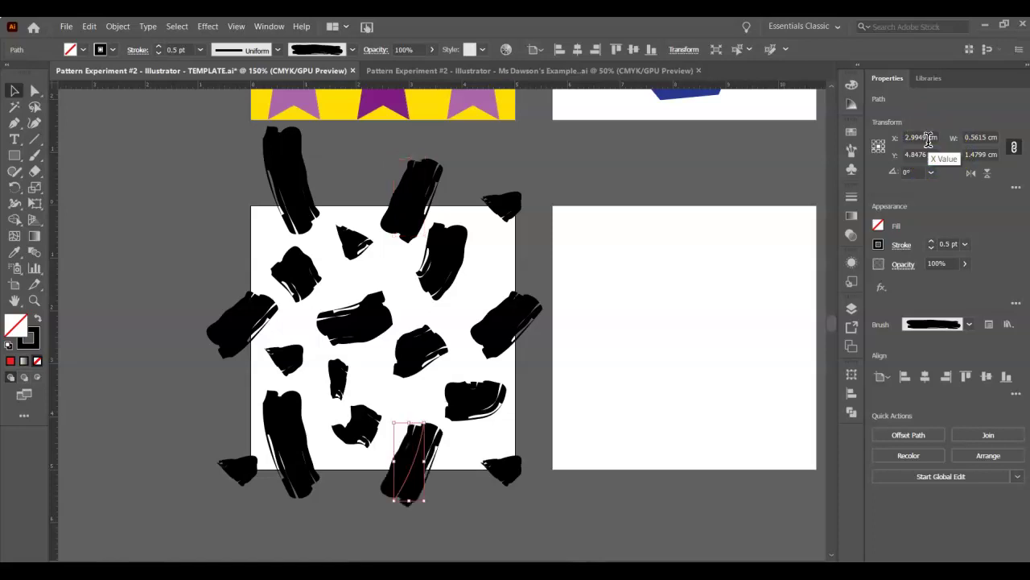
pyautogui.click(541, 384)
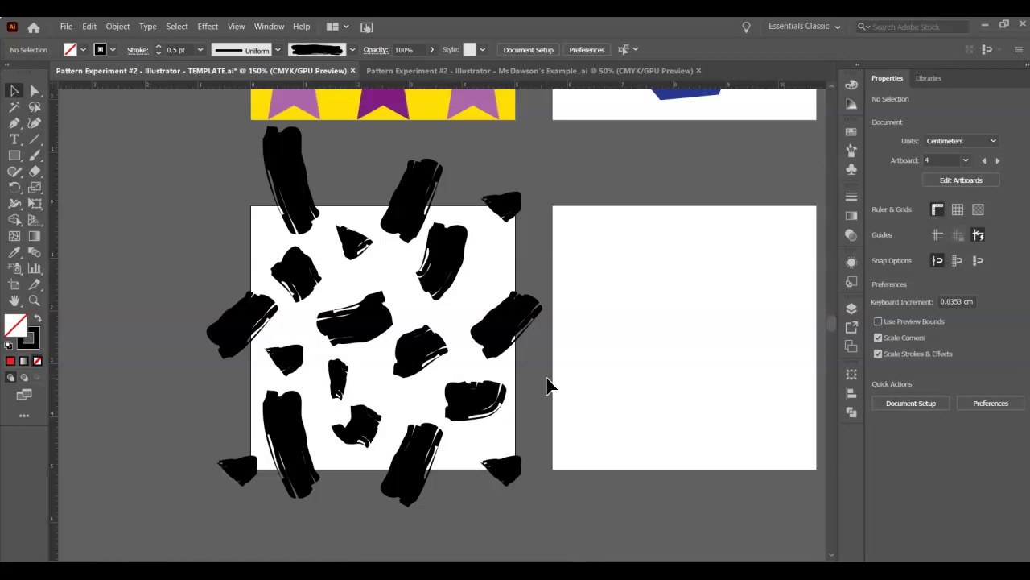
# Step: Copy the small stroke at the square's top-right corner 5 cm leftward by subtracting 5 from its X position
pyautogui.click(505, 209)
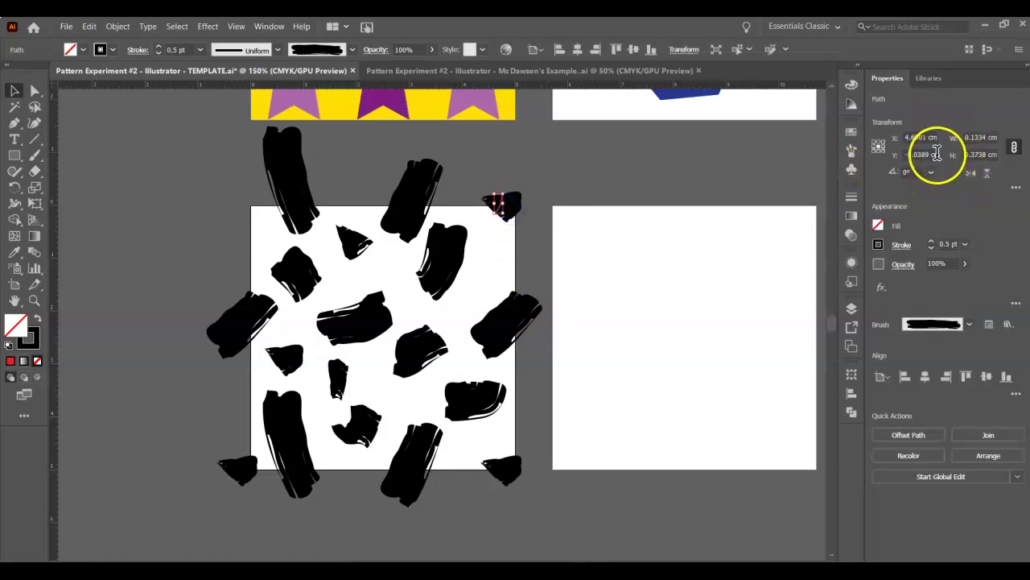
pyautogui.click(628, 171)
pyautogui.click(509, 206)
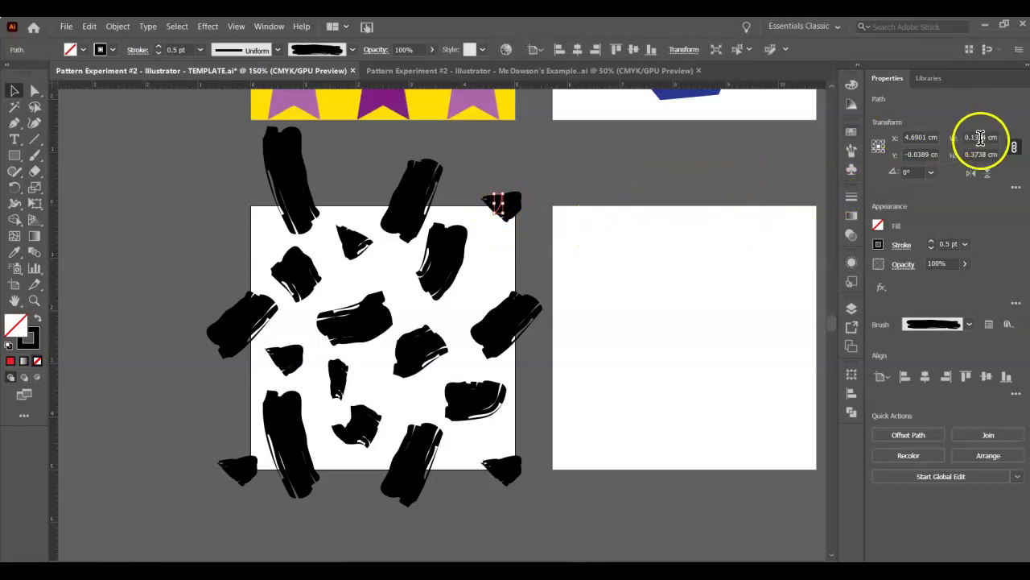
pyautogui.click(926, 136)
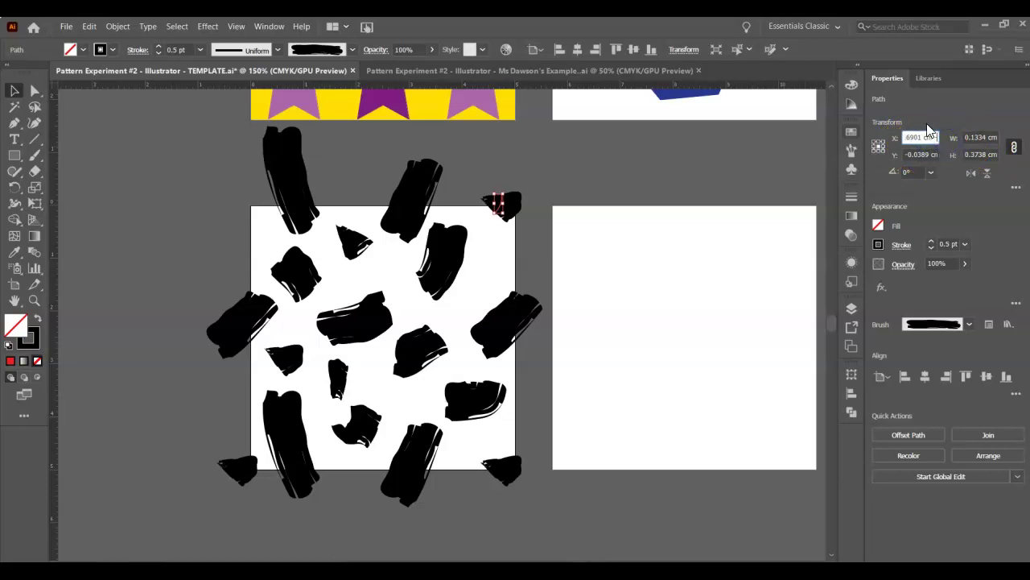
pyautogui.hotkey('alt', 'Return')
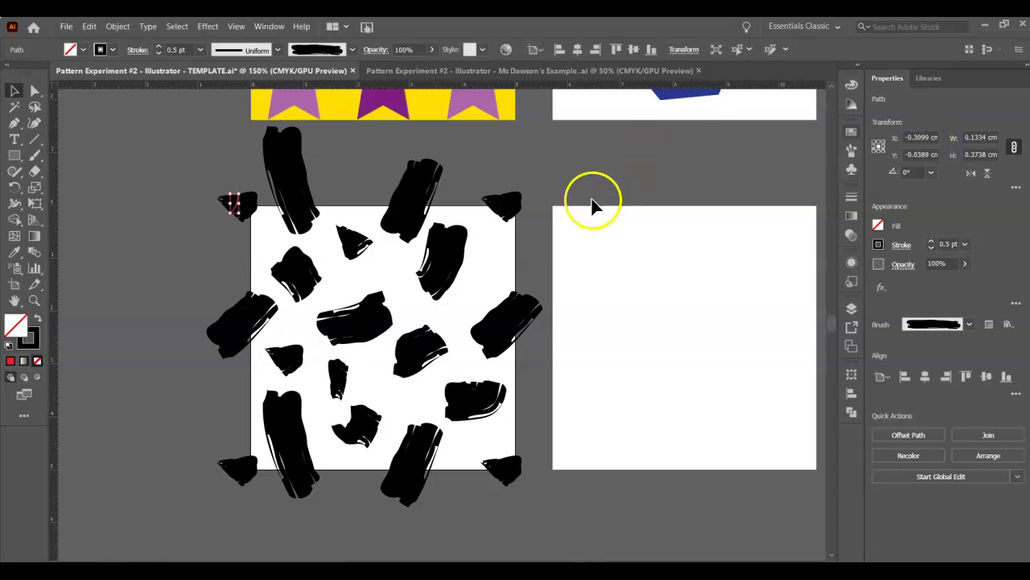
pyautogui.click(546, 177)
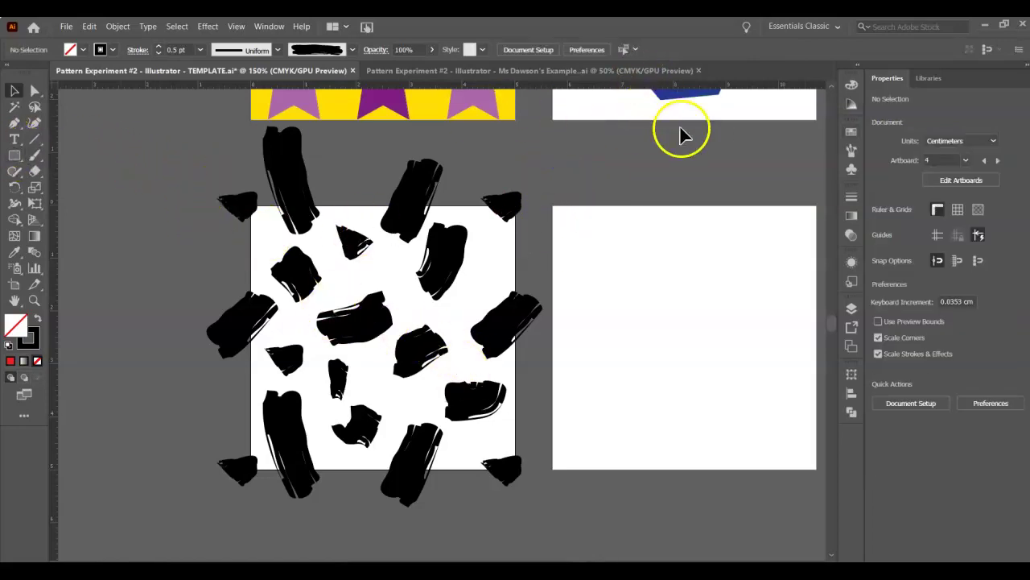
# Step: Draw a 5 x 5 cm rectangle exactly over the square with the brush strokes and fill it with light blue
pyautogui.click(15, 156)
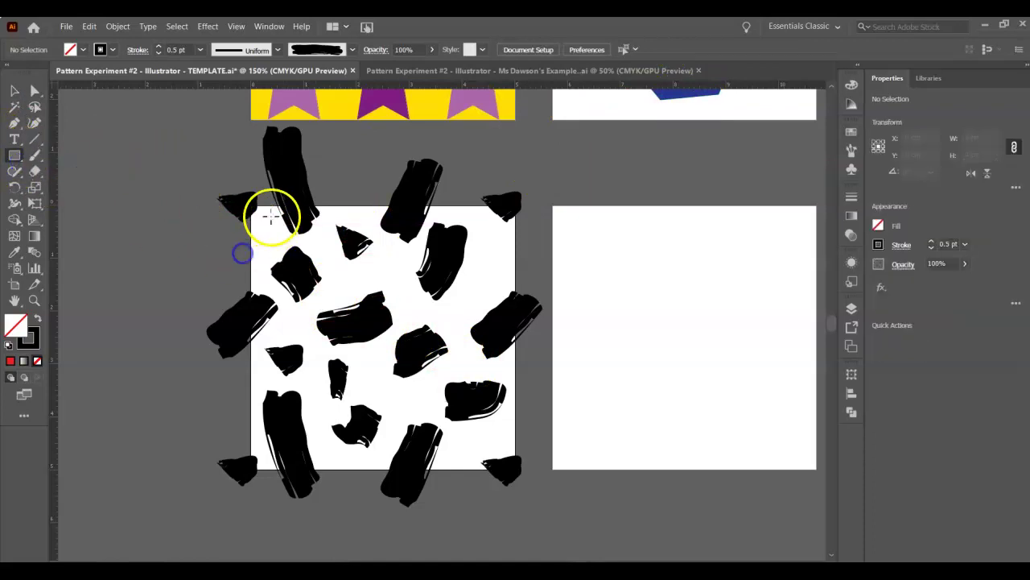
pyautogui.moveTo(251, 206); pyautogui.dragTo(515, 469)
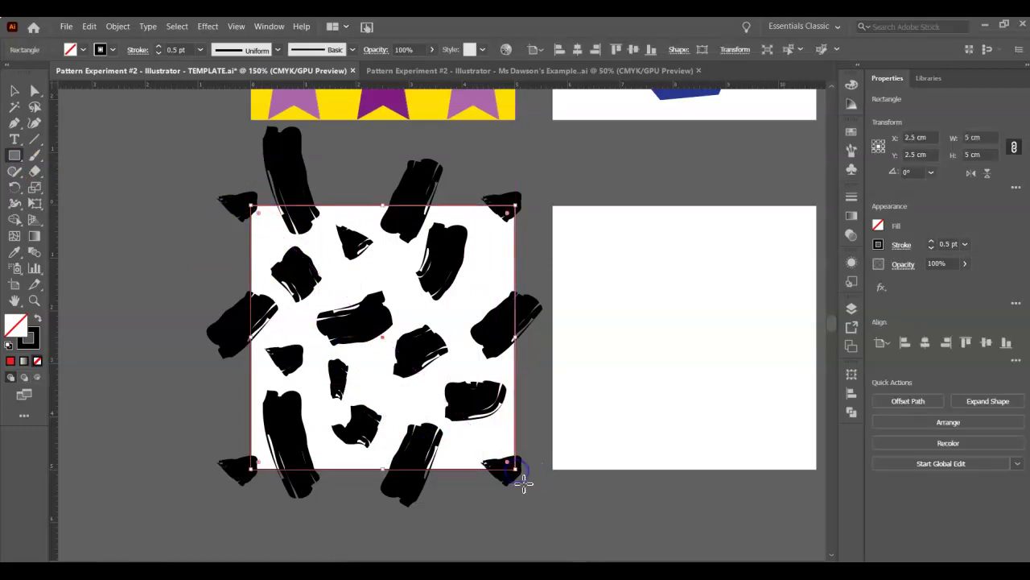
pyautogui.click(83, 51)
pyautogui.click(75, 73)
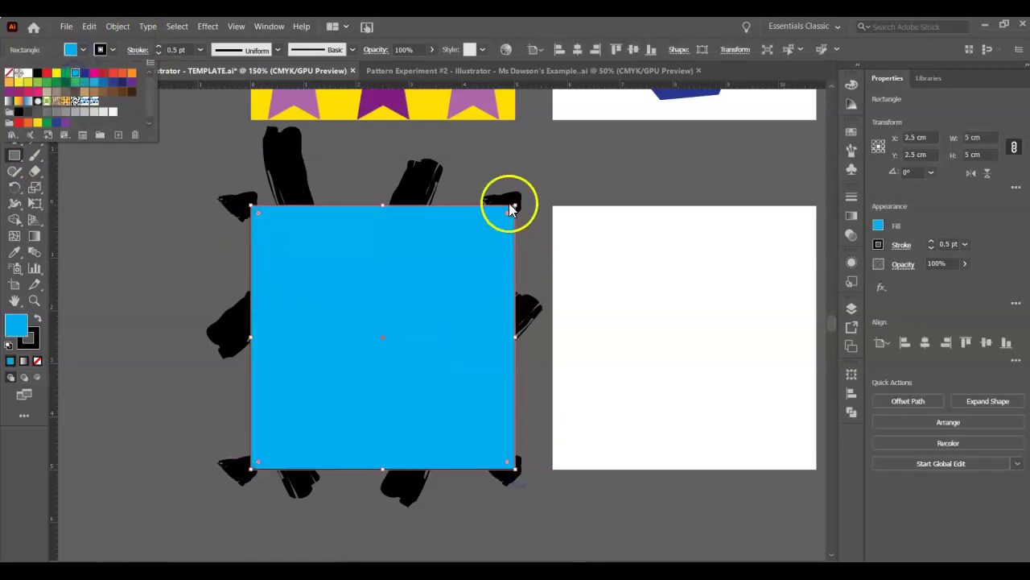
pyautogui.click(510, 152)
# Step: Select the blue rectangle together with all the brush strokes and make a clipping mask
pyautogui.click(13, 92)
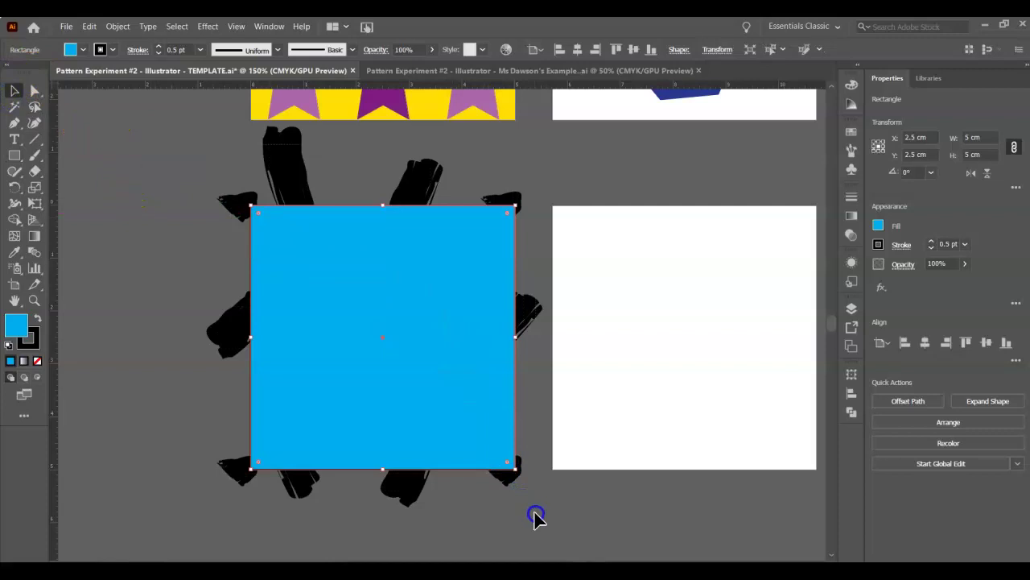
pyautogui.hotkey('ctrl', 'a')
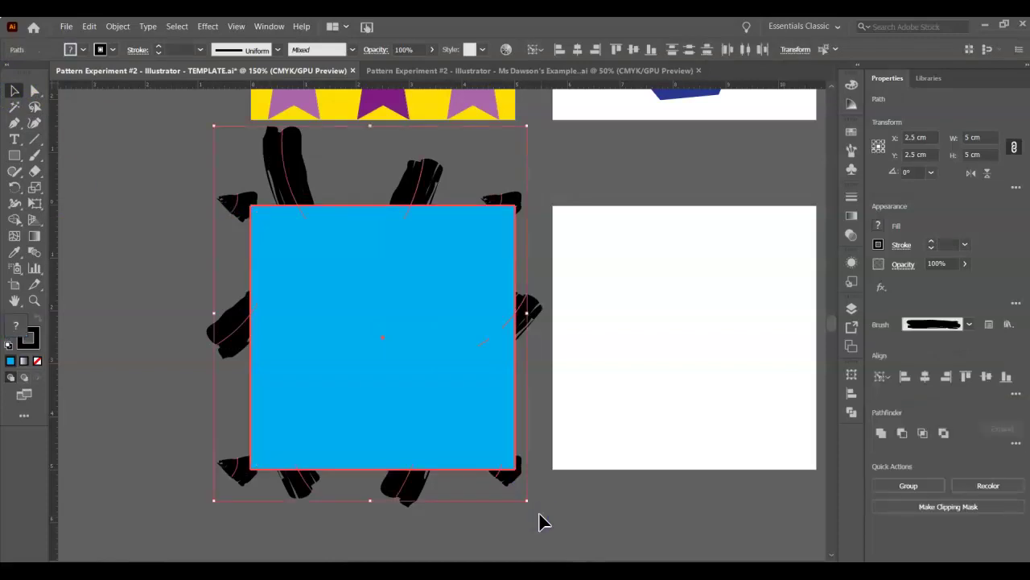
pyautogui.rightClick(456, 367)
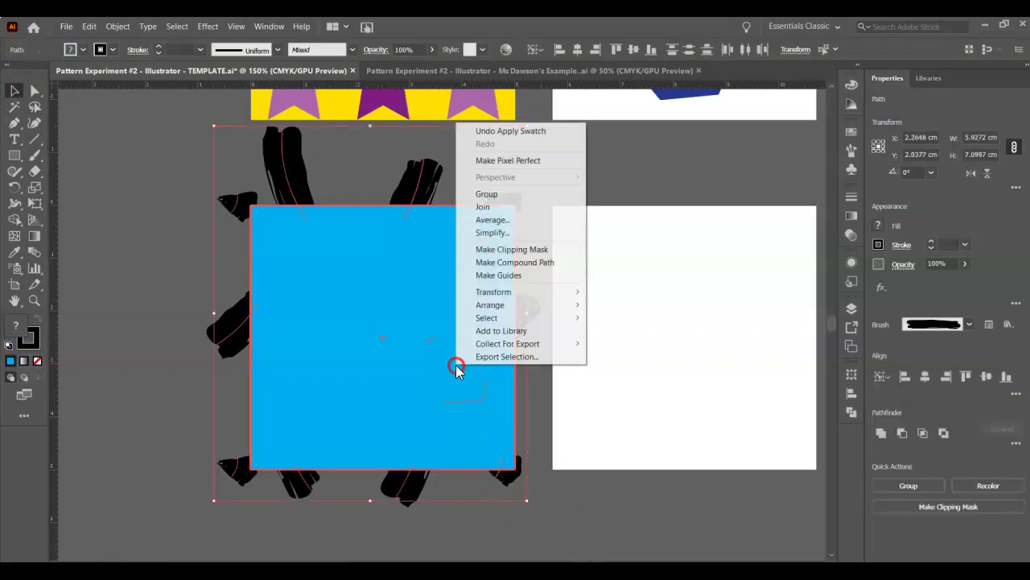
pyautogui.click(531, 256)
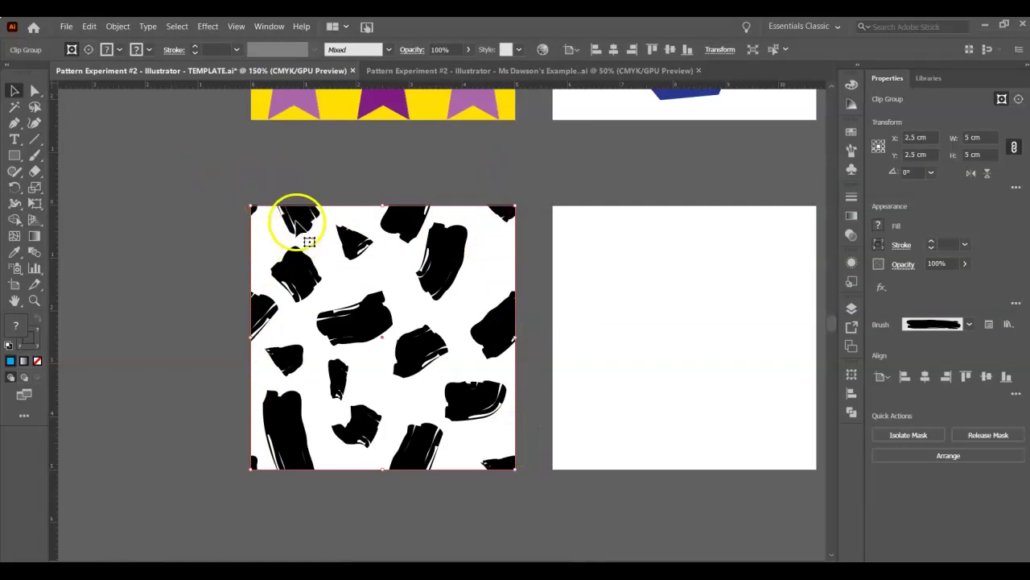
# Step: Test-move the clipped brush-stroke tile off the square and return it to its original place
pyautogui.moveTo(346, 242); pyautogui.dragTo(254, 264)
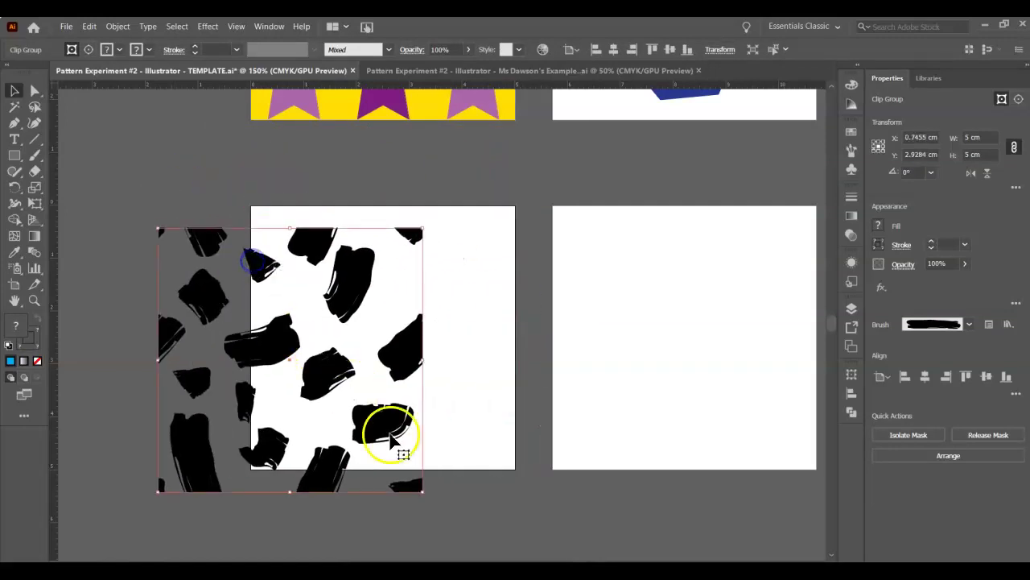
pyautogui.hotkey('ctrl', 'z')
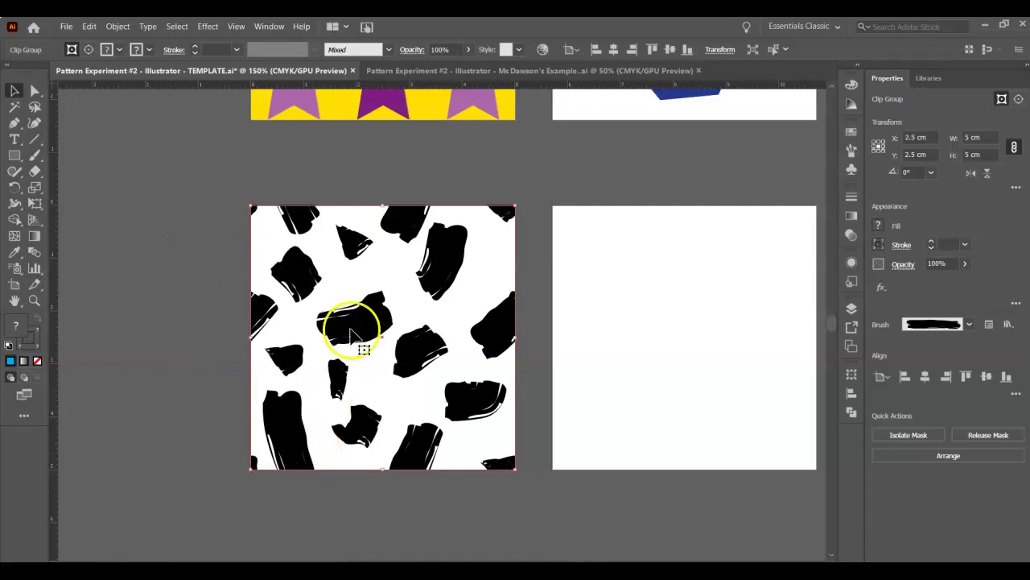
pyautogui.moveTo(358, 256); pyautogui.dragTo(314, 276)
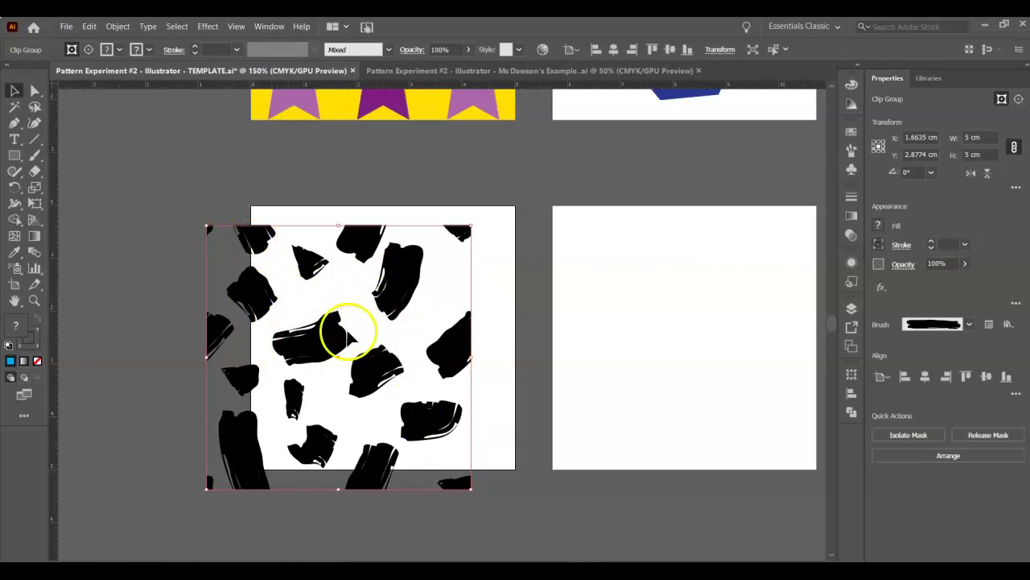
pyautogui.moveTo(338, 338); pyautogui.dragTo(377, 325)
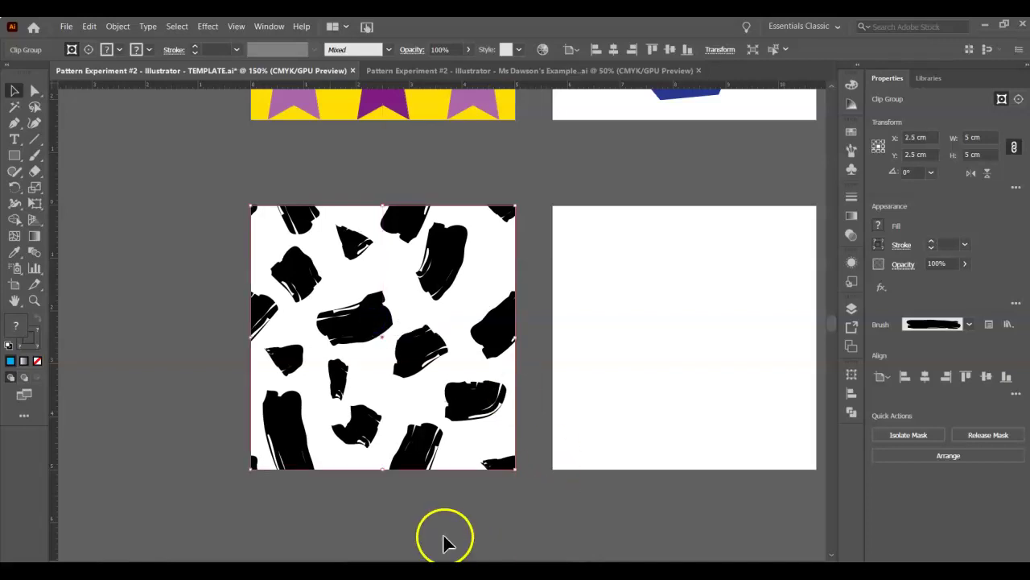
# Step: Add the clipped brush-stroke tile to the Swatches as a new pattern swatch
pyautogui.click(847, 132)
pyautogui.click(847, 133)
pyautogui.click(846, 135)
pyautogui.click(851, 132)
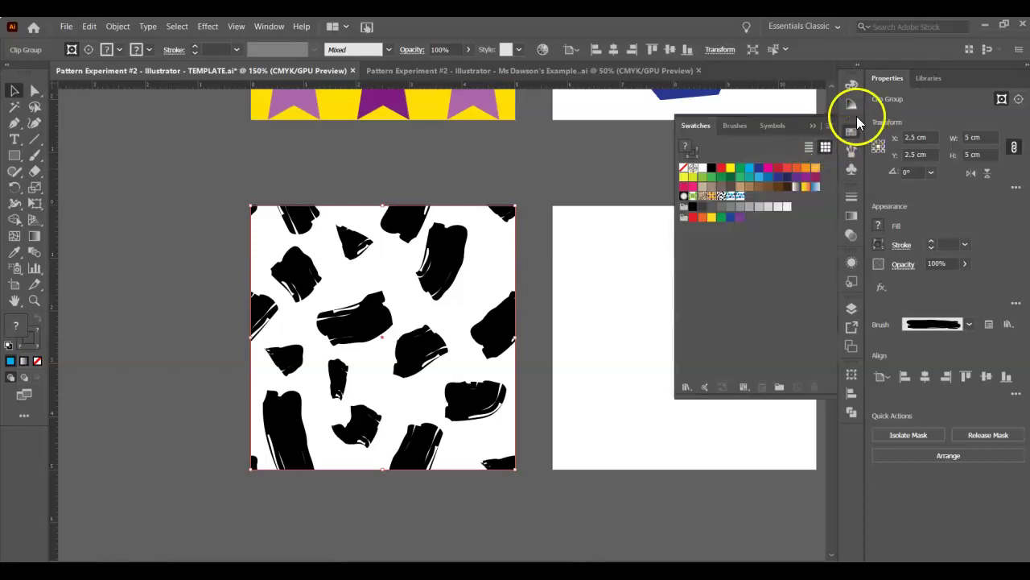
pyautogui.moveTo(397, 355); pyautogui.dragTo(690, 246)
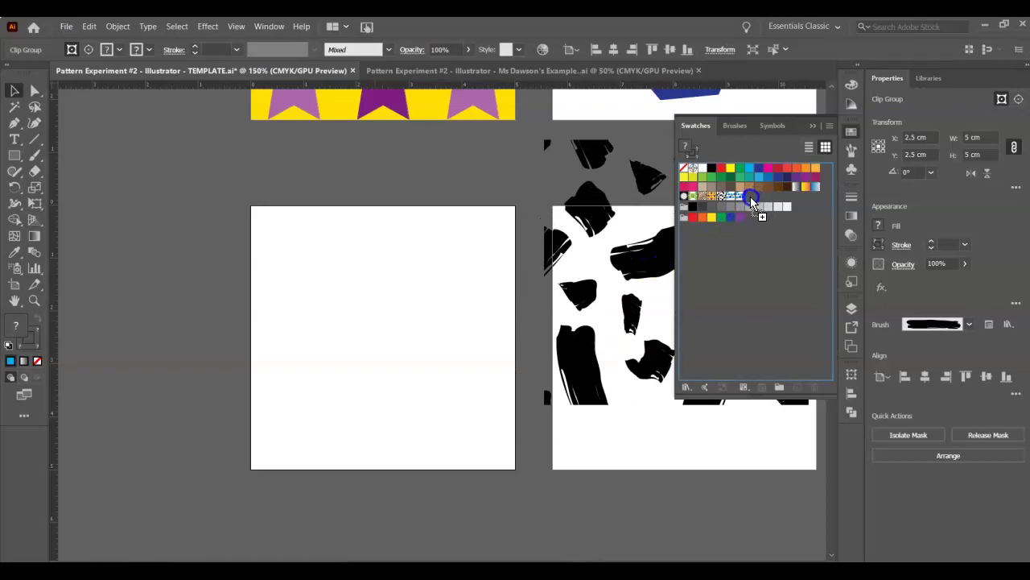
pyautogui.moveTo(752, 199); pyautogui.dragTo(752, 199)
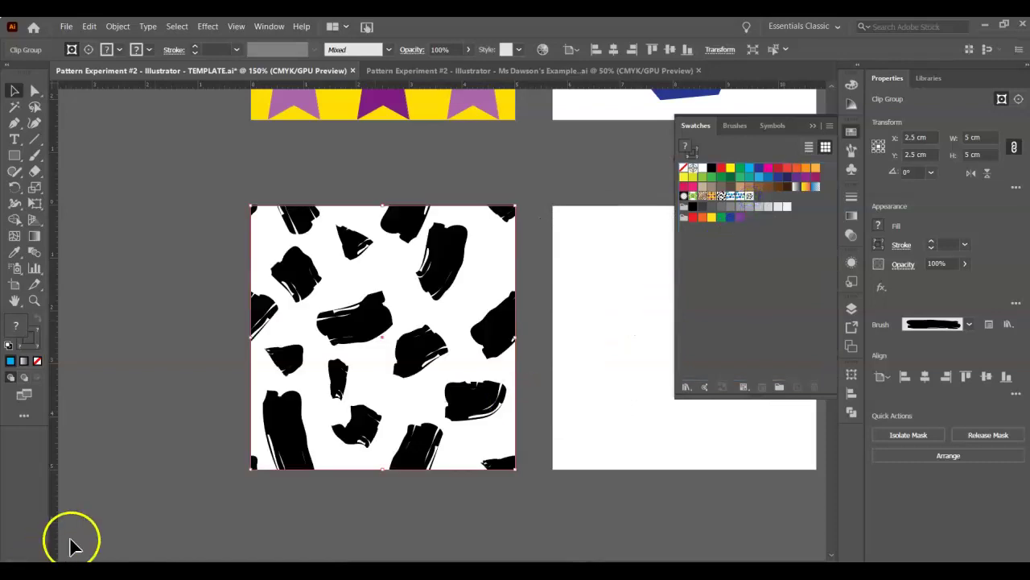
# Step: Preview the new brush-stroke pattern swatch with Size Tile to Art on and Dim Copies off, and leave pattern editing with the edit undone
pyautogui.doubleClick(749, 197)
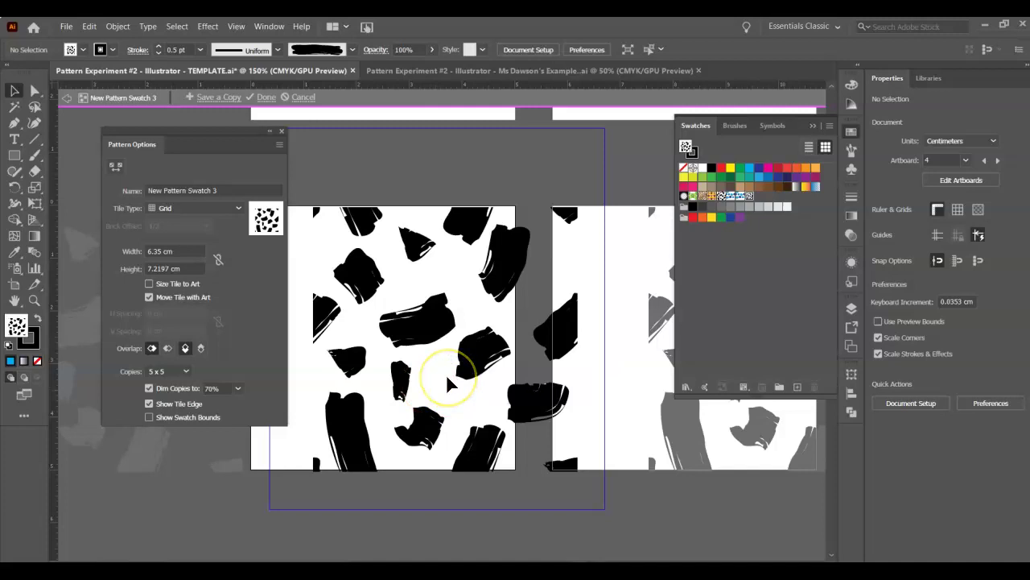
pyautogui.moveTo(393, 330); pyautogui.dragTo(418, 310)
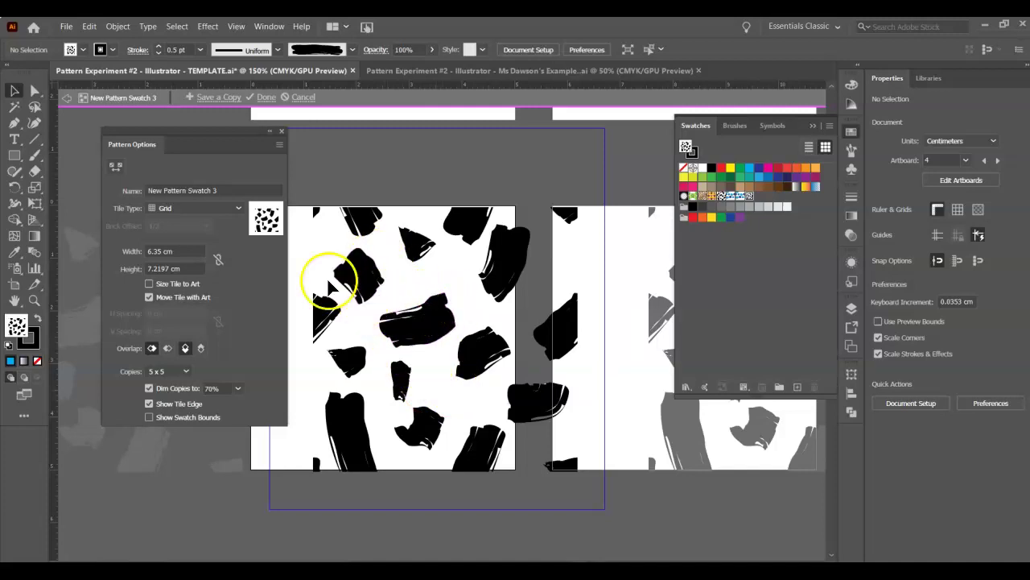
pyautogui.click(149, 284)
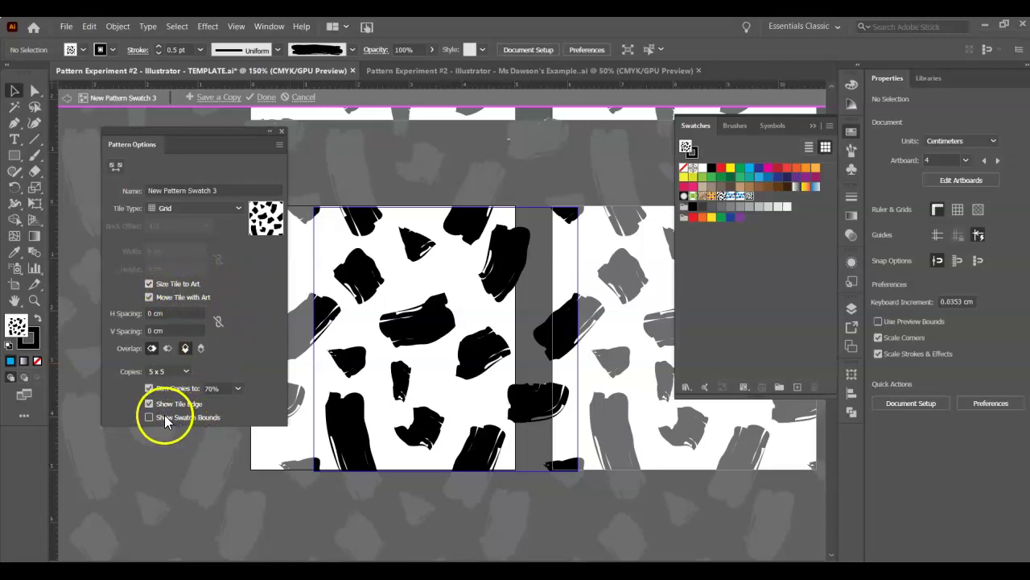
pyautogui.click(153, 390)
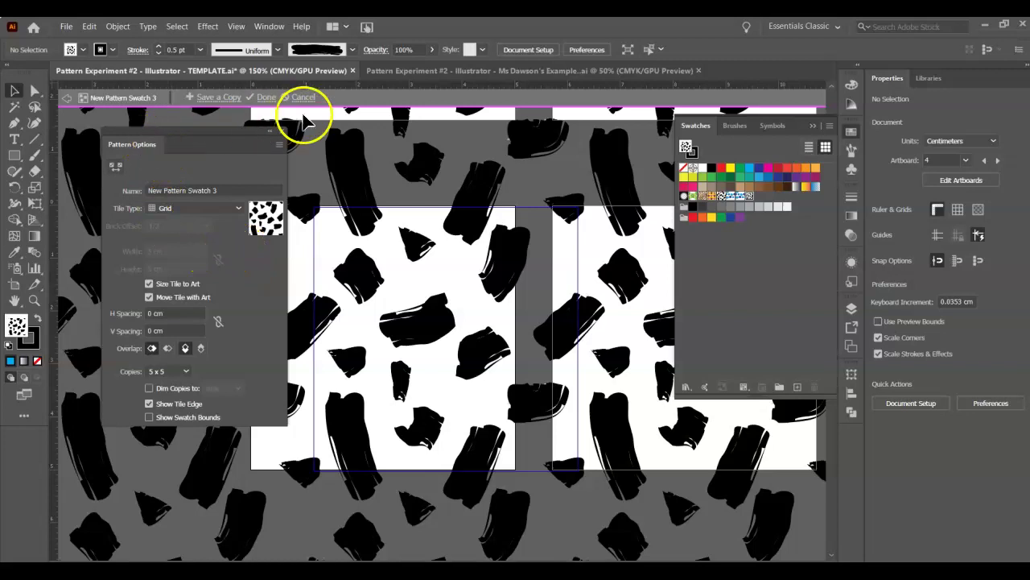
pyautogui.click(265, 98)
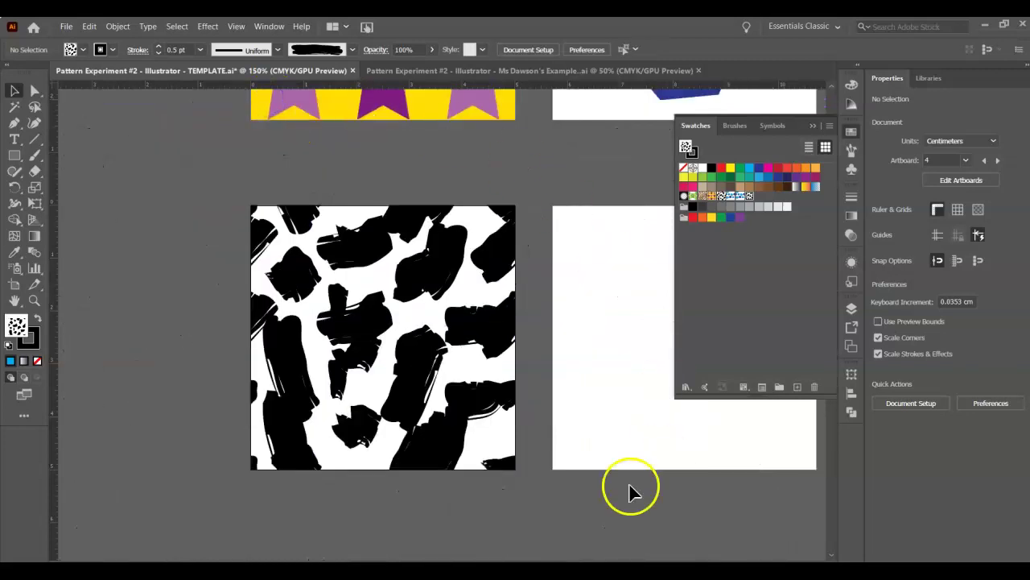
pyautogui.hotkey('ctrl', 'z')
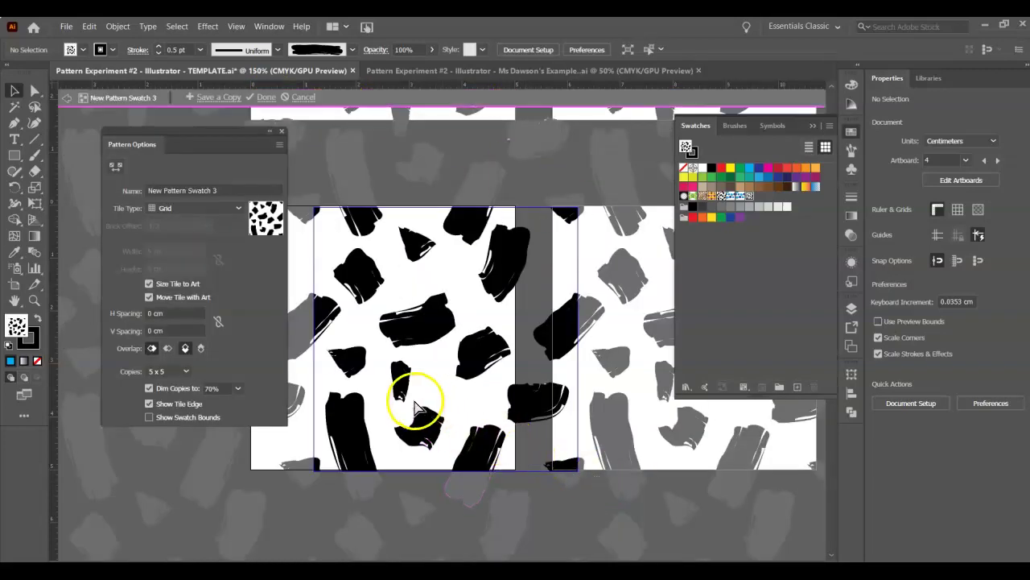
pyautogui.click(302, 98)
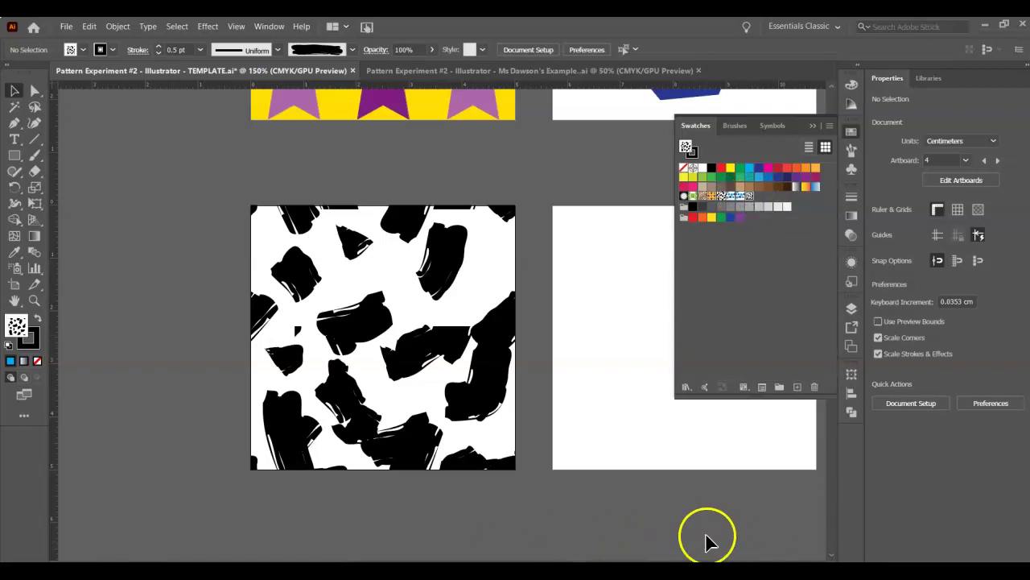
# Step: Fill the green square under Seamless Pattern Examples with the new brush-stroke pattern swatch
pyautogui.hscroll(10, 574, 462)
pyautogui.scroll(2, 559, 421)
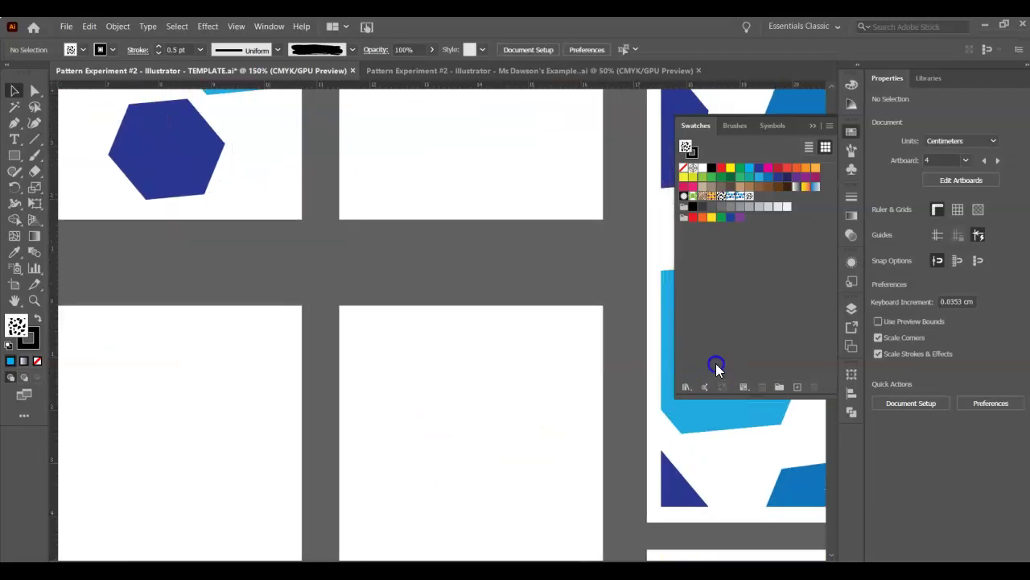
pyautogui.moveTo(614, 406); pyautogui.dragTo(298, 314)
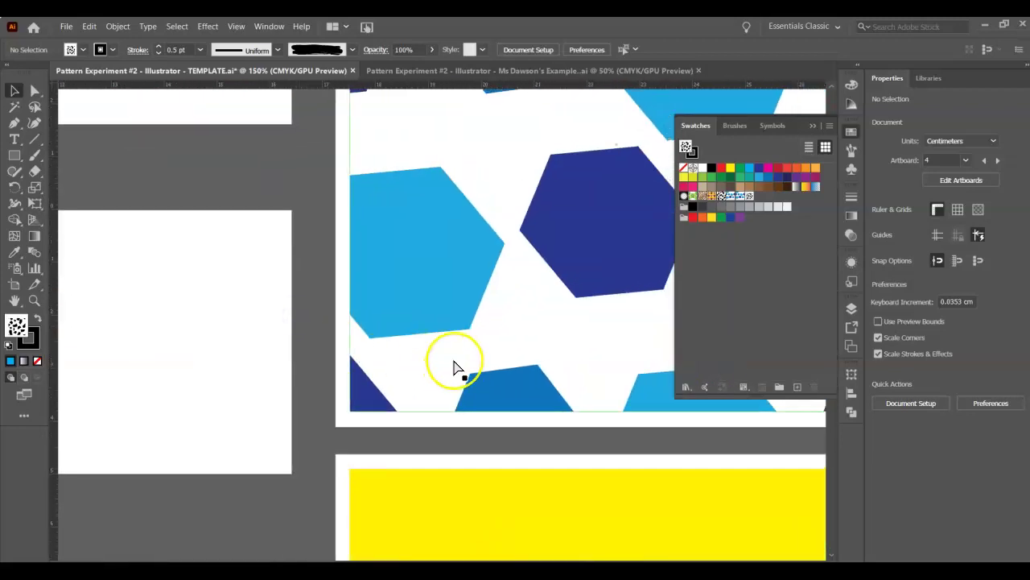
pyautogui.scroll(-1, 455, 366)
pyautogui.scroll(-1, 455, 366)
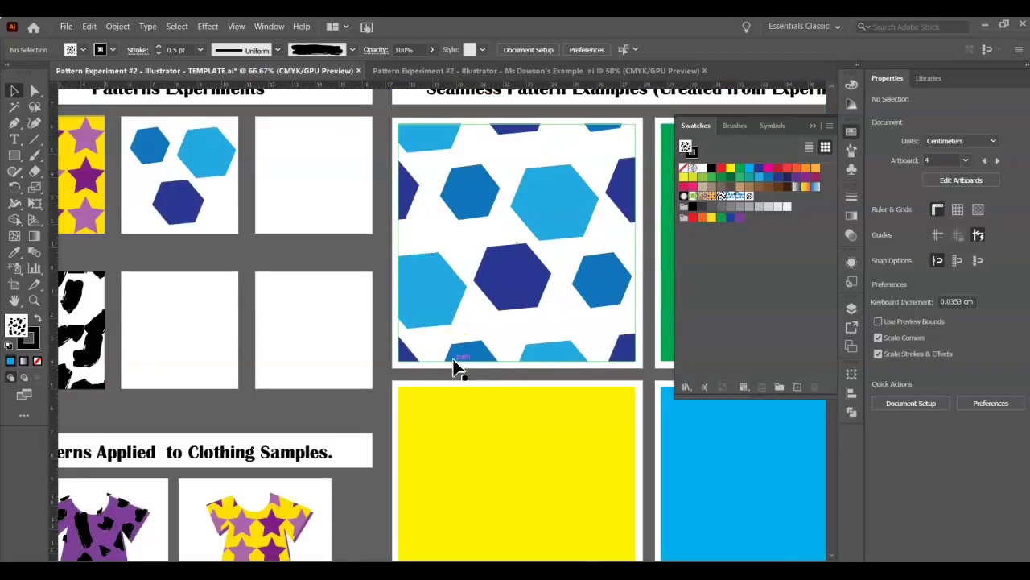
pyautogui.moveTo(536, 379); pyautogui.dragTo(246, 454)
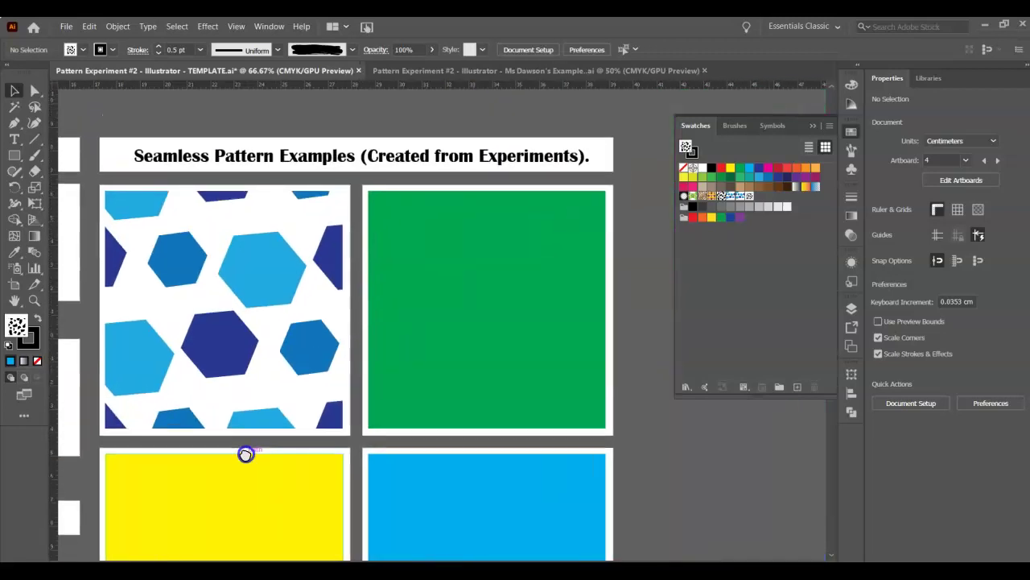
pyautogui.click(418, 287)
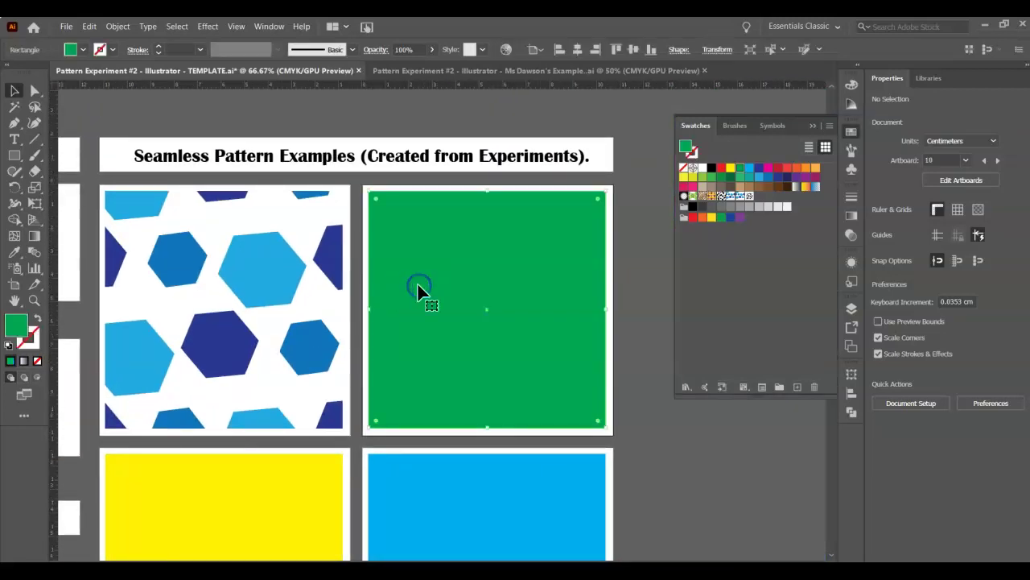
pyautogui.click(751, 196)
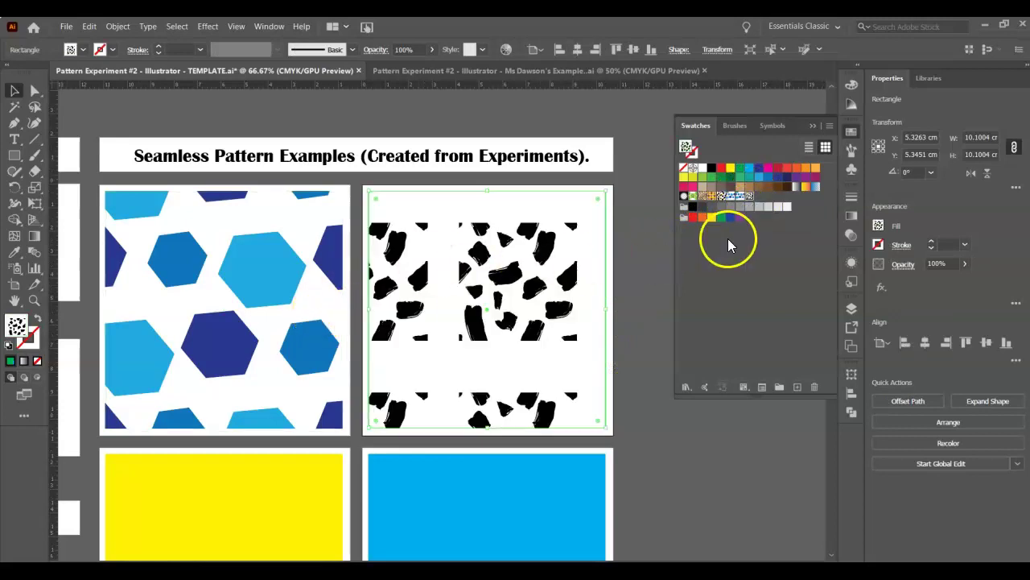
# Step: Edit the brush-stroke pattern swatch with Size Tile to Art turned on and save the pattern changes
pyautogui.doubleClick(749, 201)
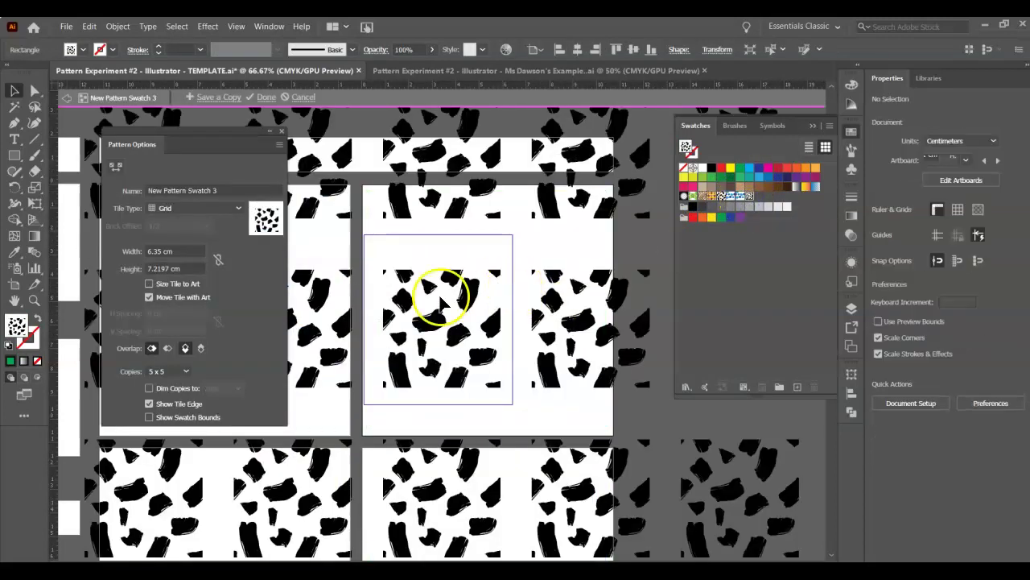
pyautogui.click(160, 287)
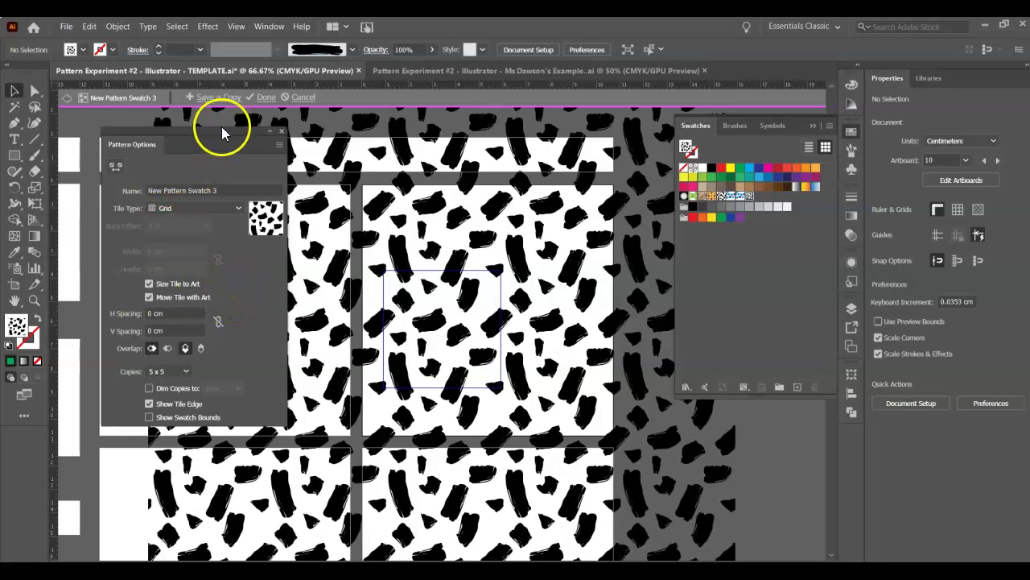
pyautogui.click(251, 96)
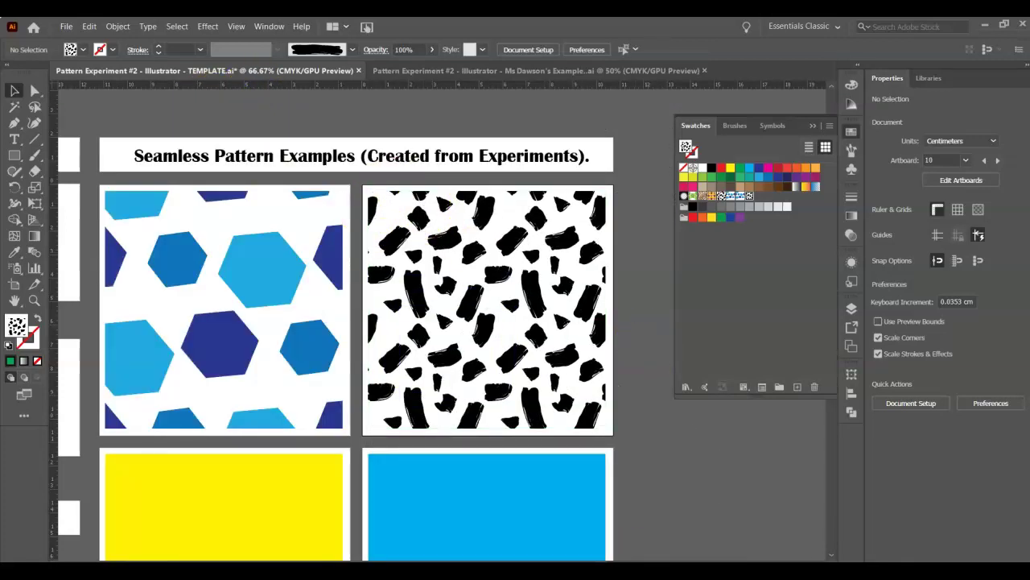
# Step: Check the clipped brush-stroke tile against the filled square, and delete the stray brush stroke outside the Patterns Experiments tiles
pyautogui.hscroll(-10, 428, 388)
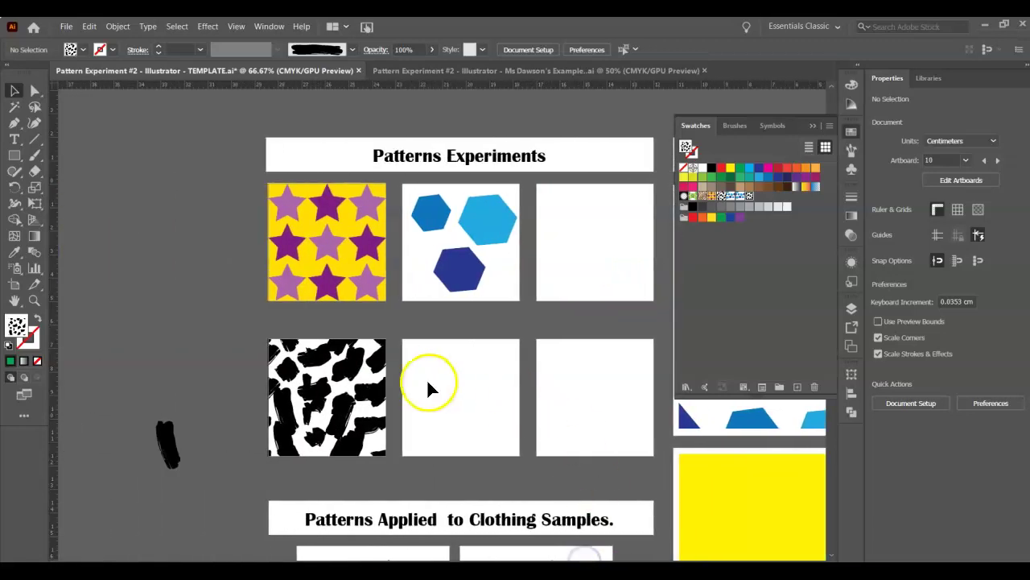
pyautogui.click(354, 370)
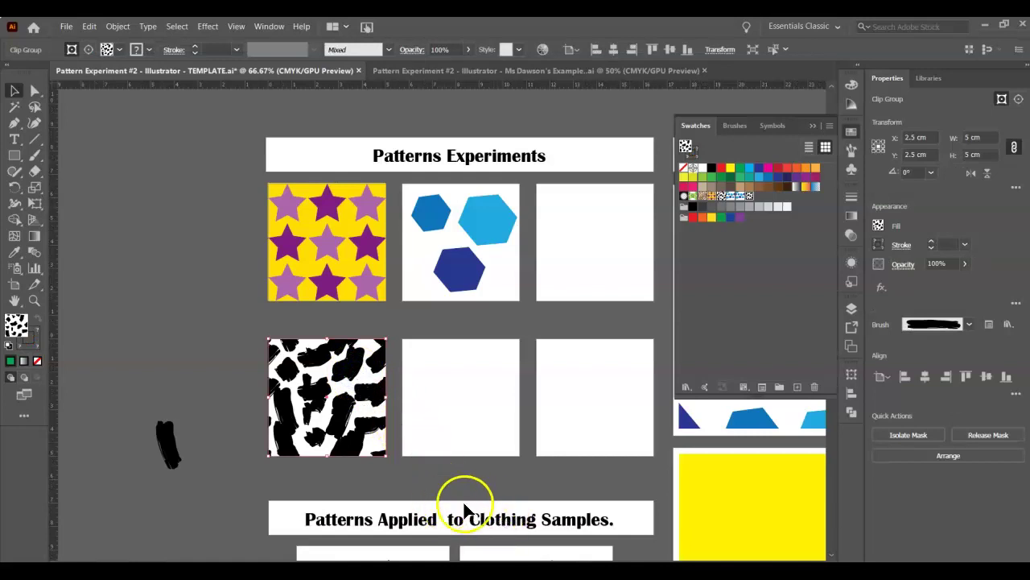
pyautogui.hscroll(6, 443, 322)
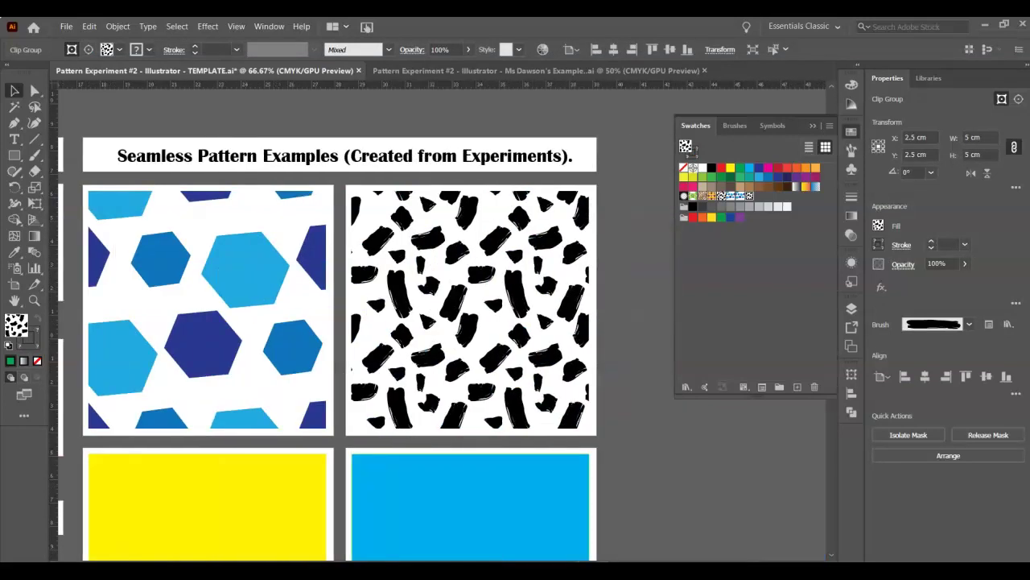
pyautogui.hscroll(-5, 443, 321)
pyautogui.moveTo(265, 412)
pyautogui.mouseDown()
pyautogui.moveTo(212, 420)
pyautogui.moveTo(267, 398)
pyautogui.moveTo(189, 373)
pyautogui.mouseUp()
pyautogui.click(64, 453)
pyautogui.press('Delete')
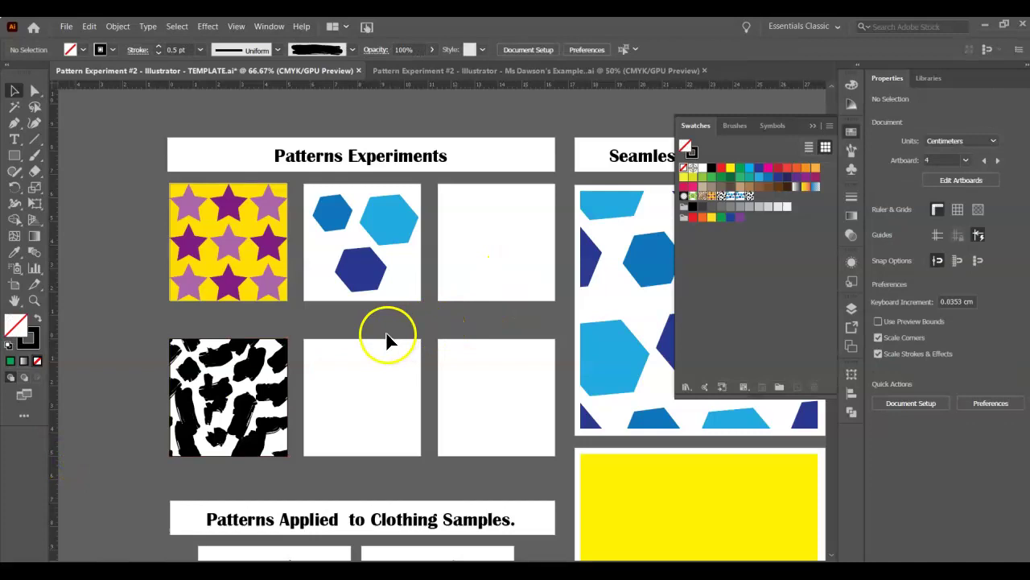
pyautogui.moveTo(221, 350)
pyautogui.mouseDown()
pyautogui.moveTo(203, 437)
pyautogui.moveTo(218, 357)
pyautogui.moveTo(239, 424)
pyautogui.moveTo(231, 379)
pyautogui.moveTo(230, 408)
pyautogui.moveTo(265, 464)
pyautogui.mouseUp()
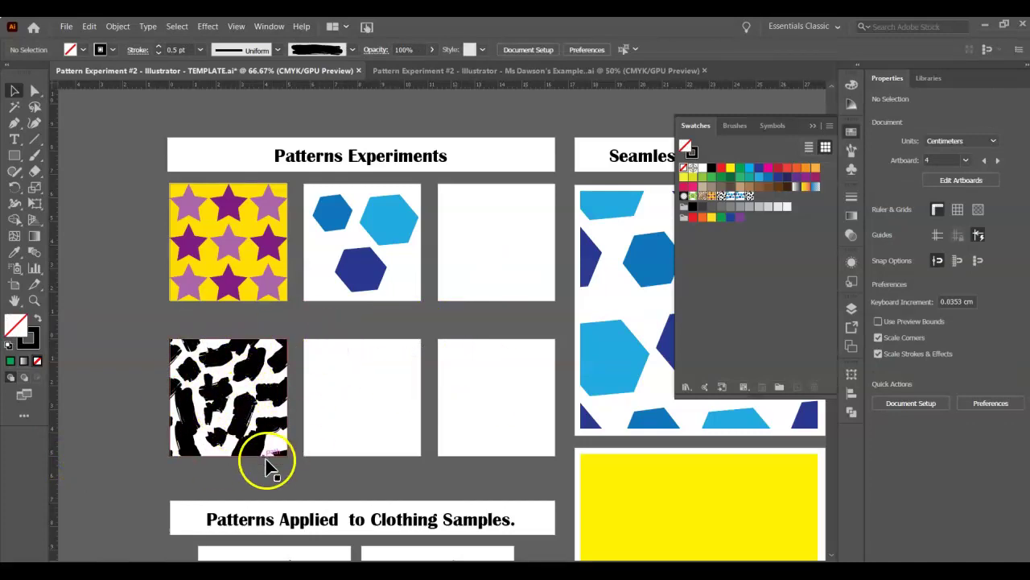
# Step: Undo the stray-stroke deletion, the square's pattern fill and the earlier edits until the original spaced brush-stroke tile is restored
pyautogui.hotkey('ctrl', 'z')
pyautogui.hotkey('ctrl', 'z')
pyautogui.hotkey('ctrl', 'z')
pyautogui.hotkey('ctrl', 'z')
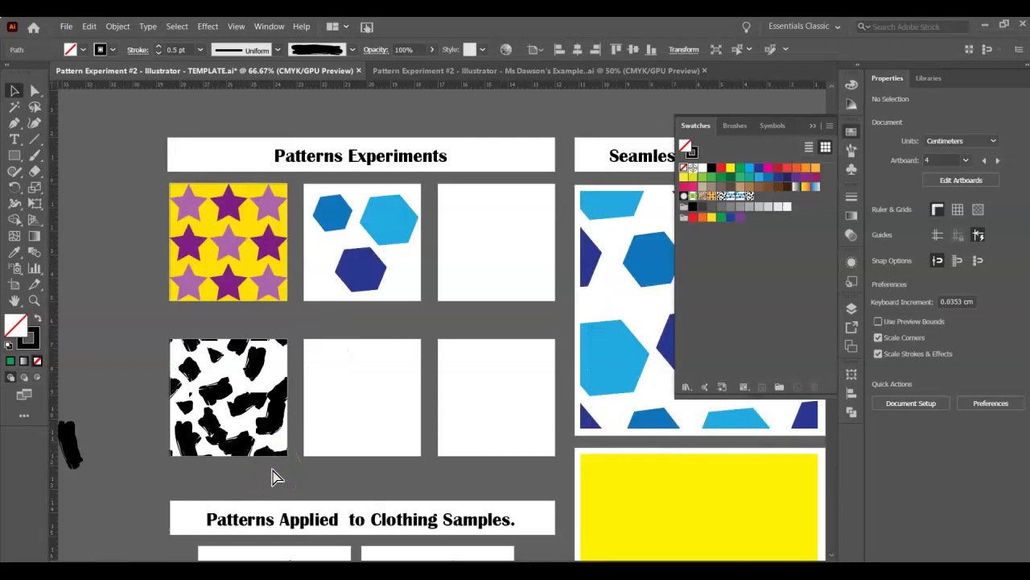
pyautogui.hotkey('ctrl', 'z')
pyautogui.hotkey('ctrl', 'z')
pyautogui.hotkey('ctrl', 'z')
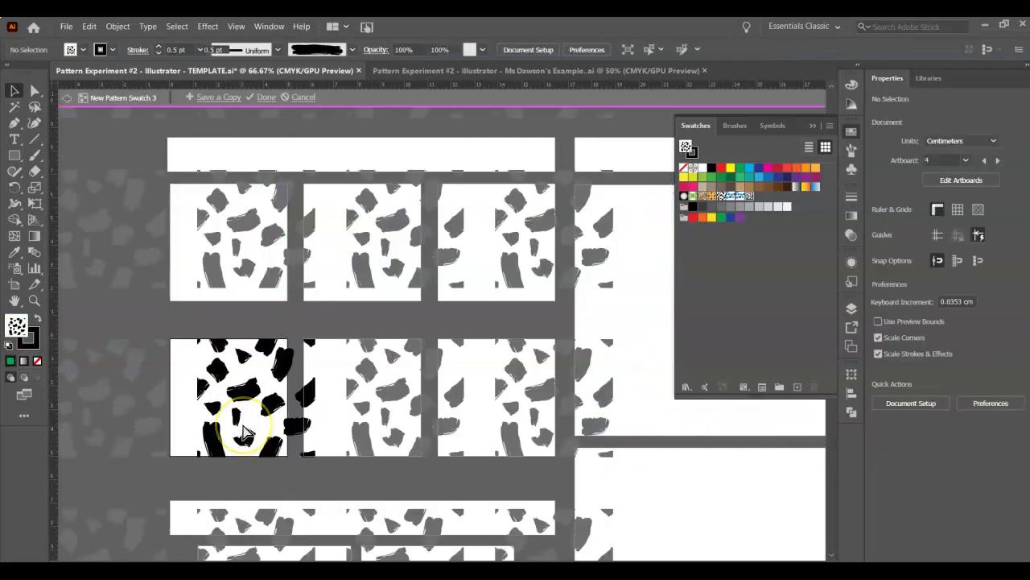
# Step: Check the restored clipped brush-stroke tile and delete the stray brush stroke beside the Patterns Experiments tiles
pyautogui.click(246, 432)
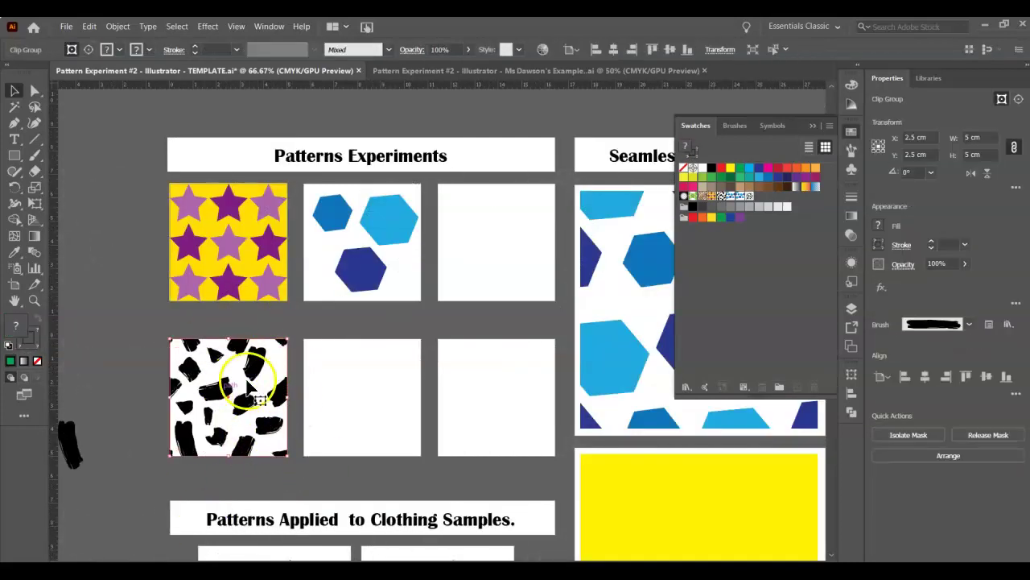
pyautogui.click(77, 435)
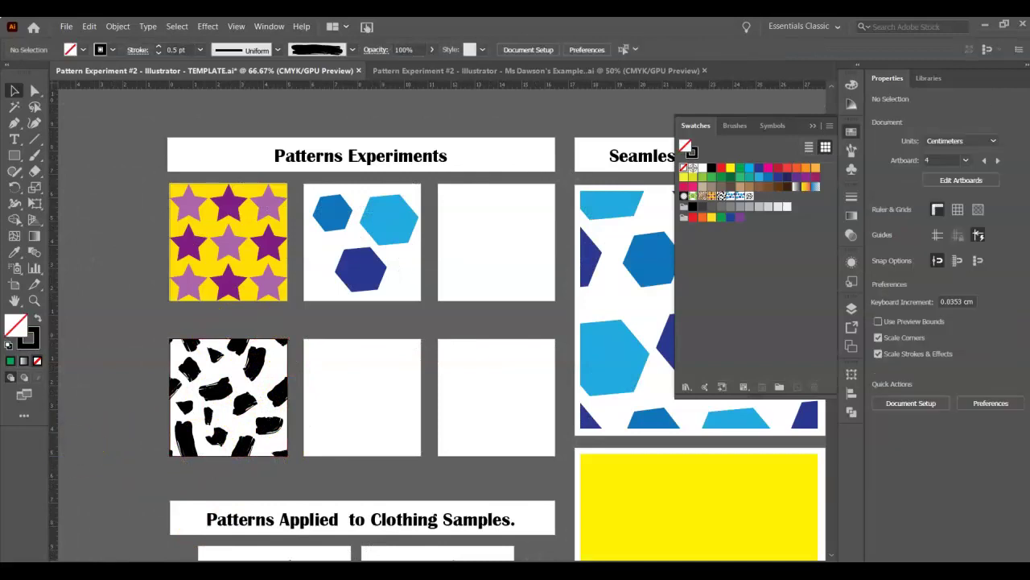
# Step: Apply the brush-stroke pattern swatch as the fill of the green seamless pattern example square
pyautogui.hscroll(5, 441, 322)
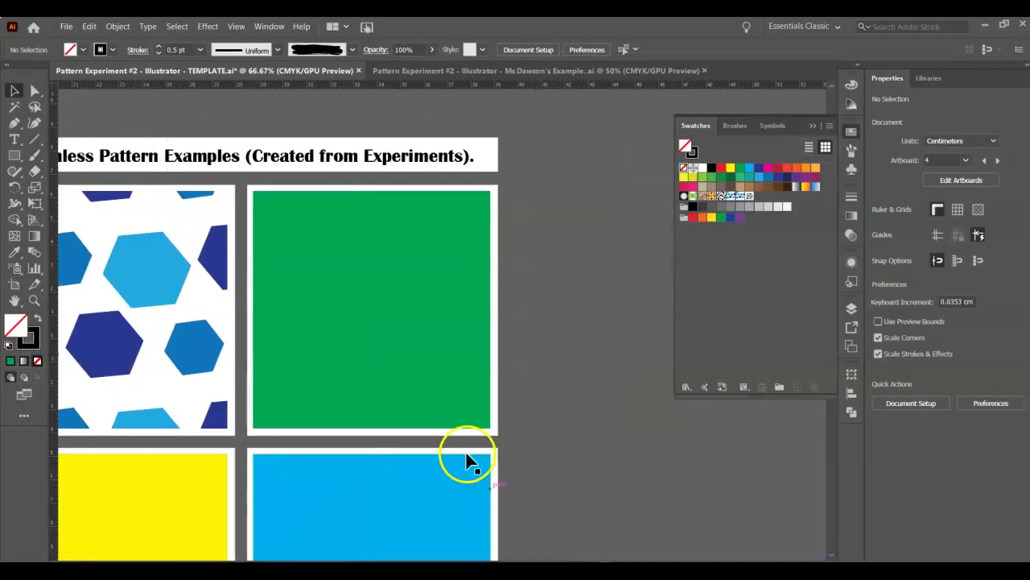
pyautogui.click(403, 379)
pyautogui.click(749, 195)
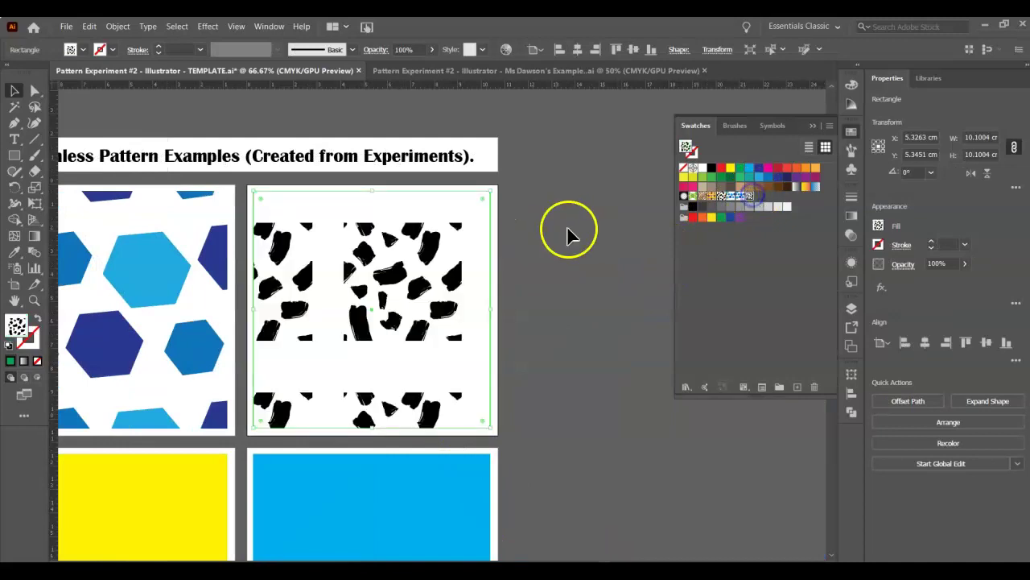
# Step: Turn on Size Tile to Art for the brush-stroke pattern swatch and finish editing the pattern
pyautogui.doubleClick(751, 196)
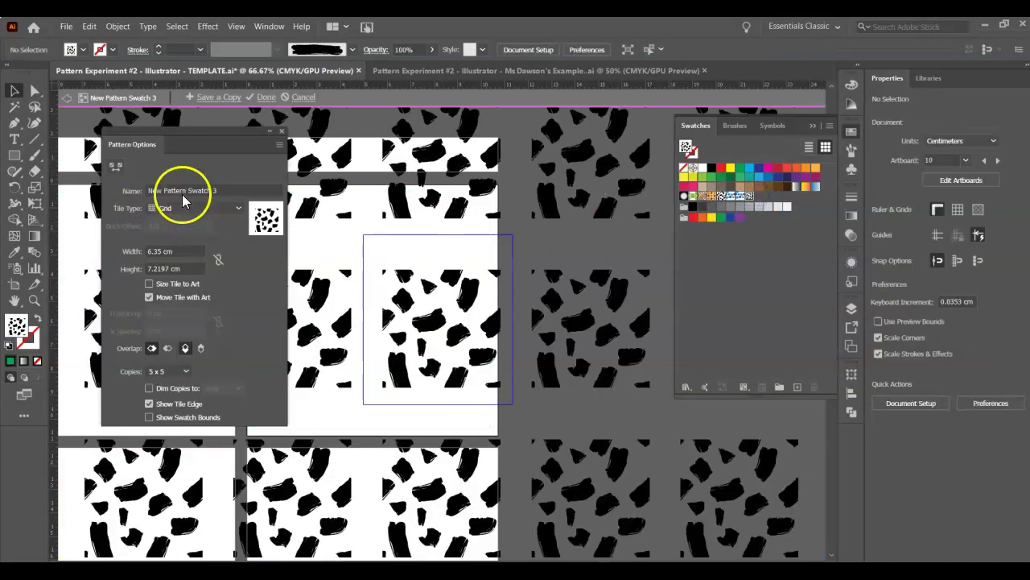
pyautogui.click(149, 283)
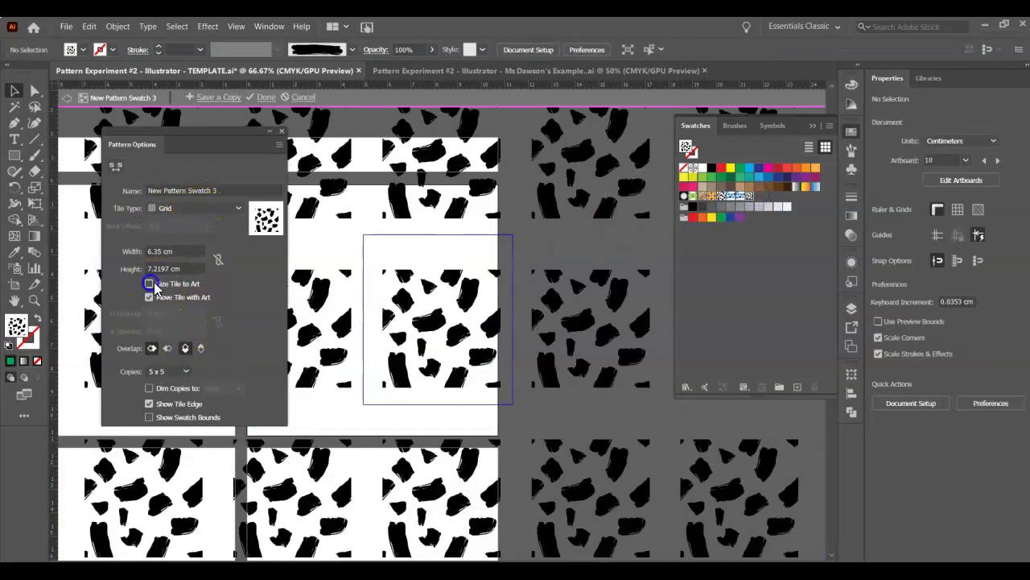
pyautogui.click(264, 97)
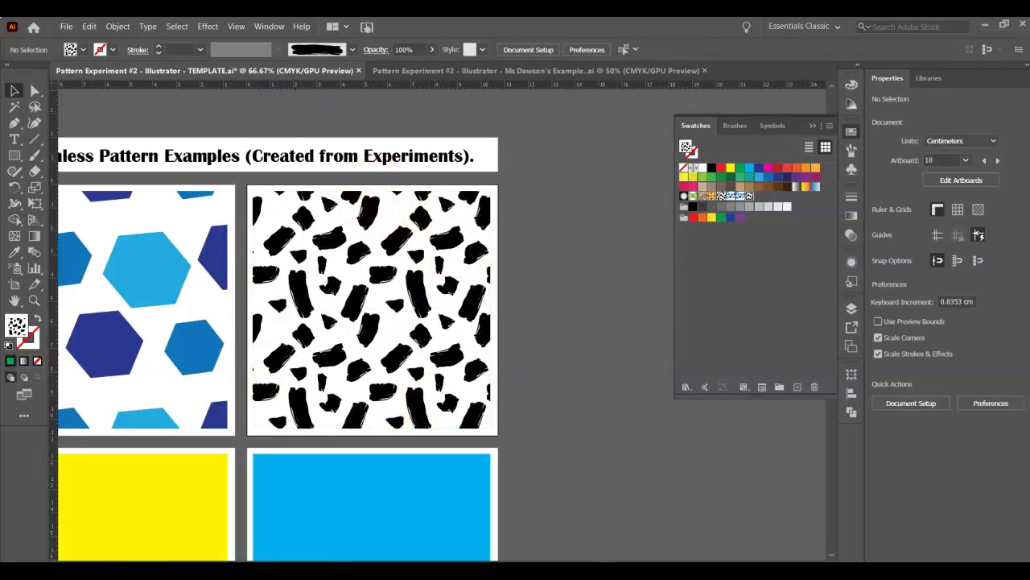
pyautogui.hscroll(-10, 588, 557)
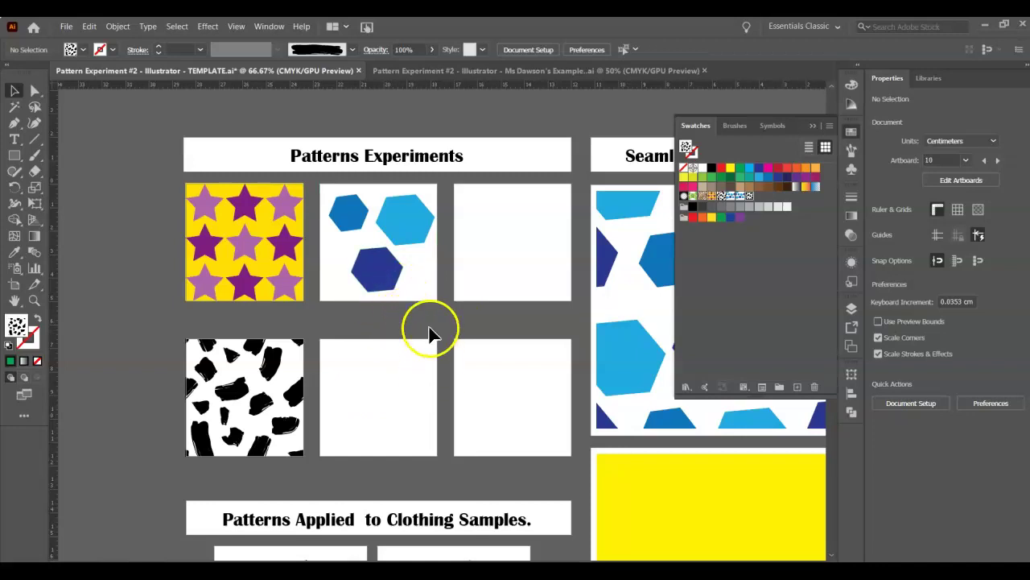
pyautogui.click(382, 268)
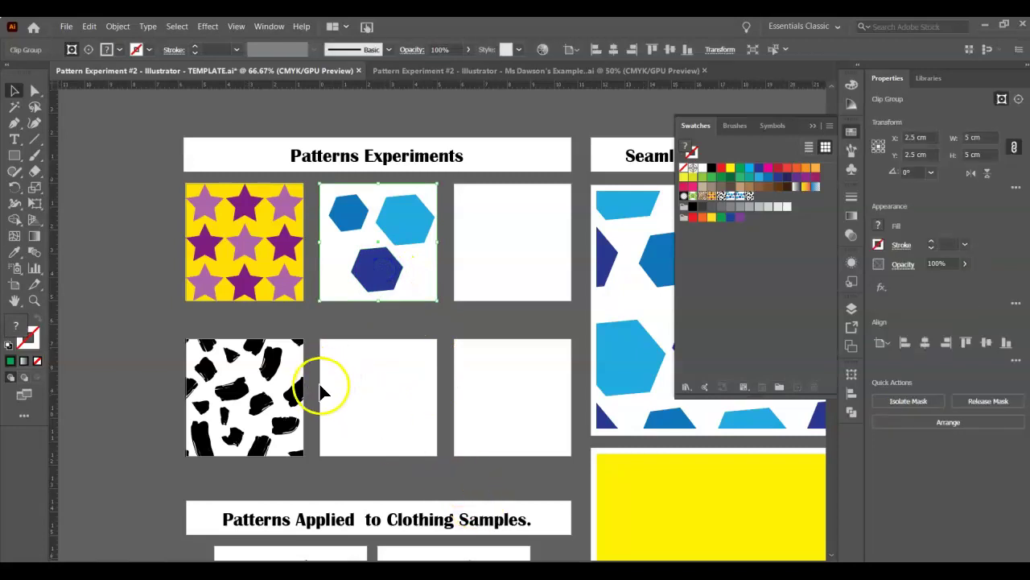
pyautogui.click(302, 396)
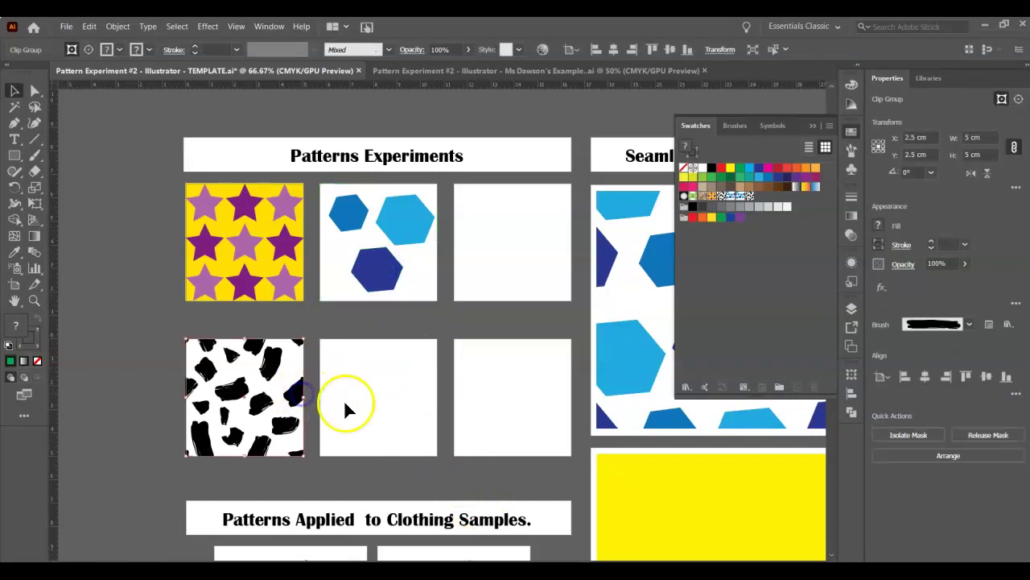
pyautogui.click(345, 324)
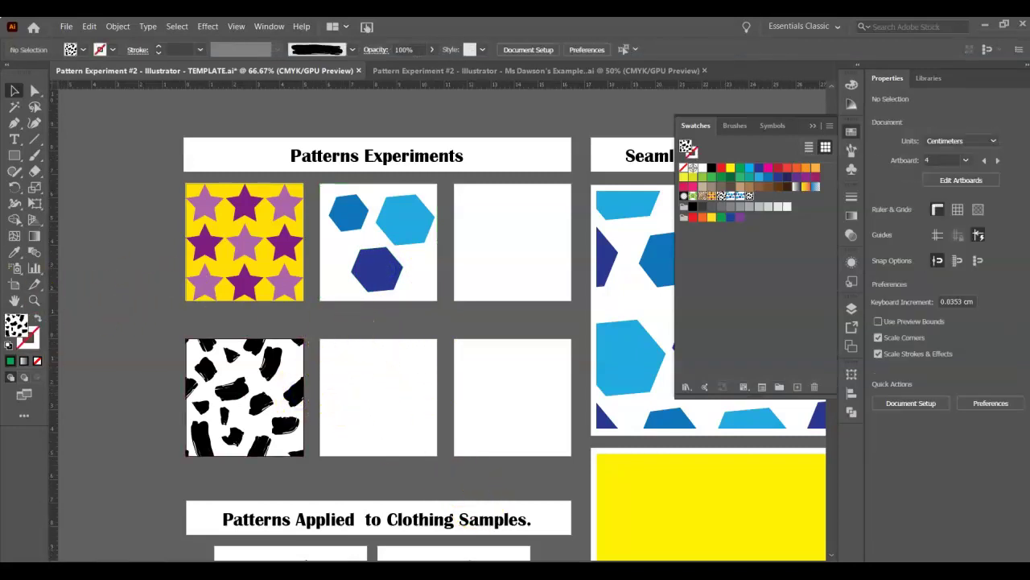
# Step: Draw one half of a heart with the Curvature tool in the blank square beside the brush-stroke tile, ending at a sharp lower tip
pyautogui.click(36, 125)
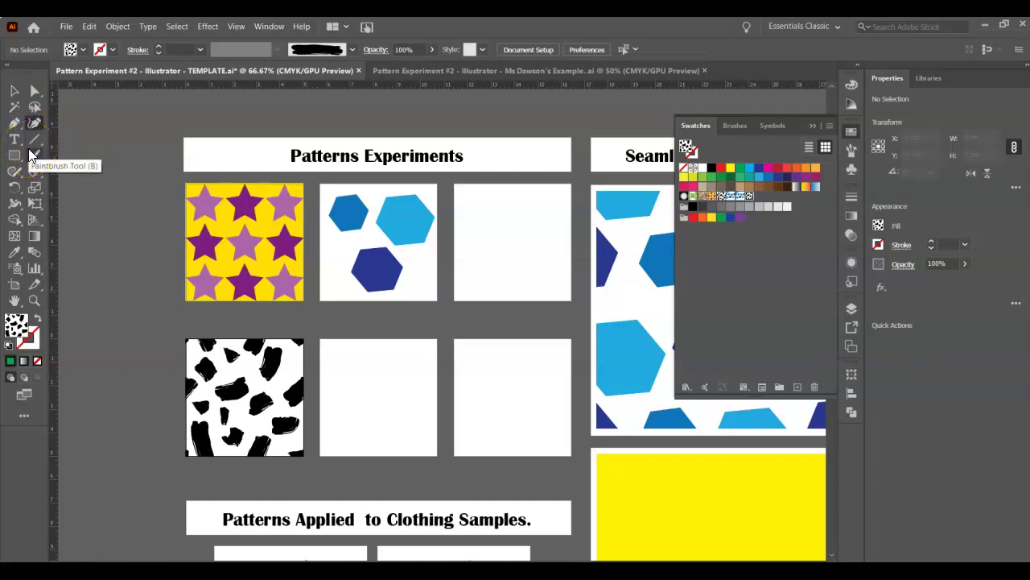
pyautogui.hotkey('ctrl', '=')
pyautogui.hotkey('ctrl', '=')
pyautogui.scroll(-3, 274, 324)
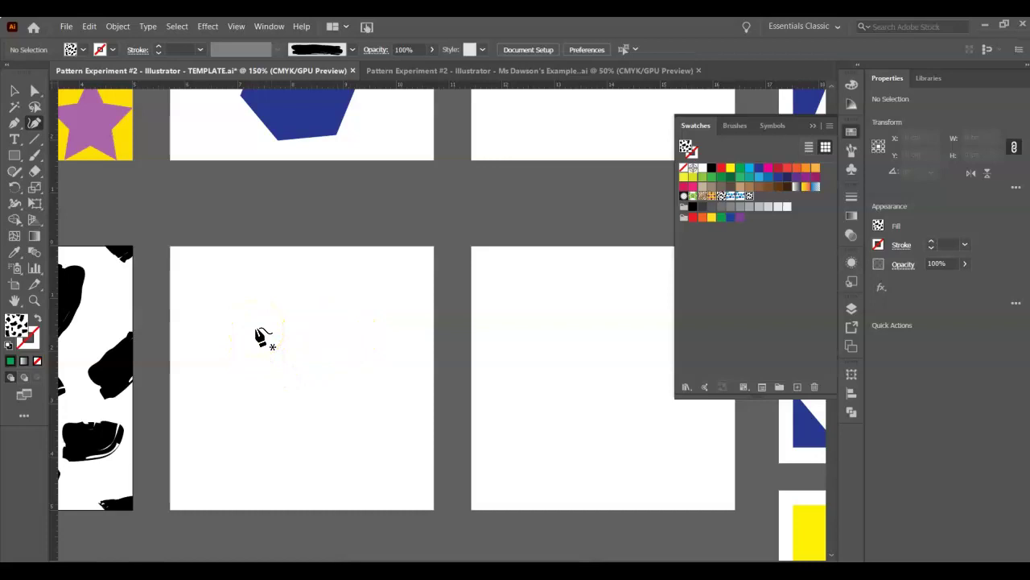
pyautogui.click(256, 326)
pyautogui.click(307, 299)
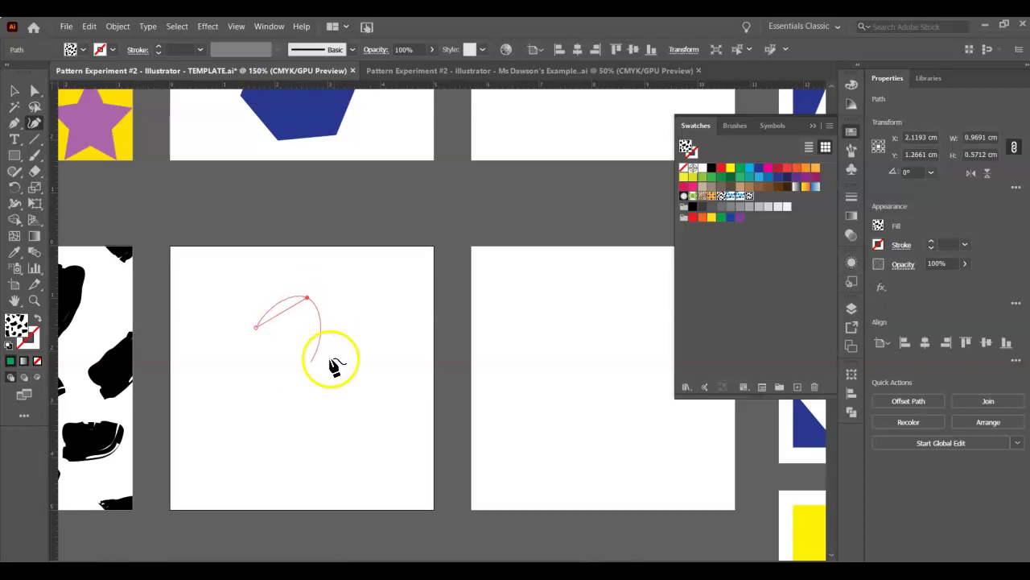
pyautogui.click(329, 326)
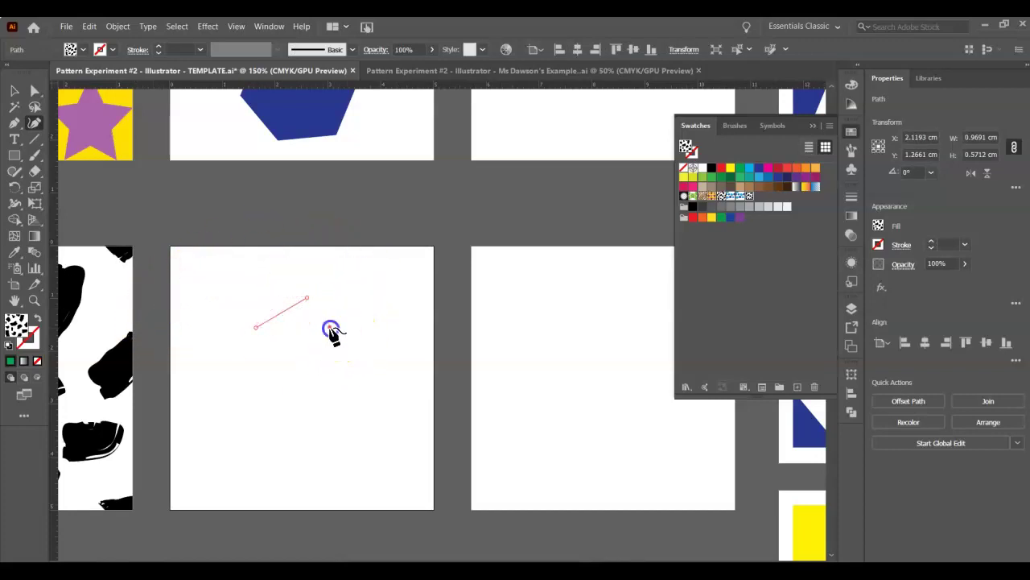
pyautogui.click(258, 417)
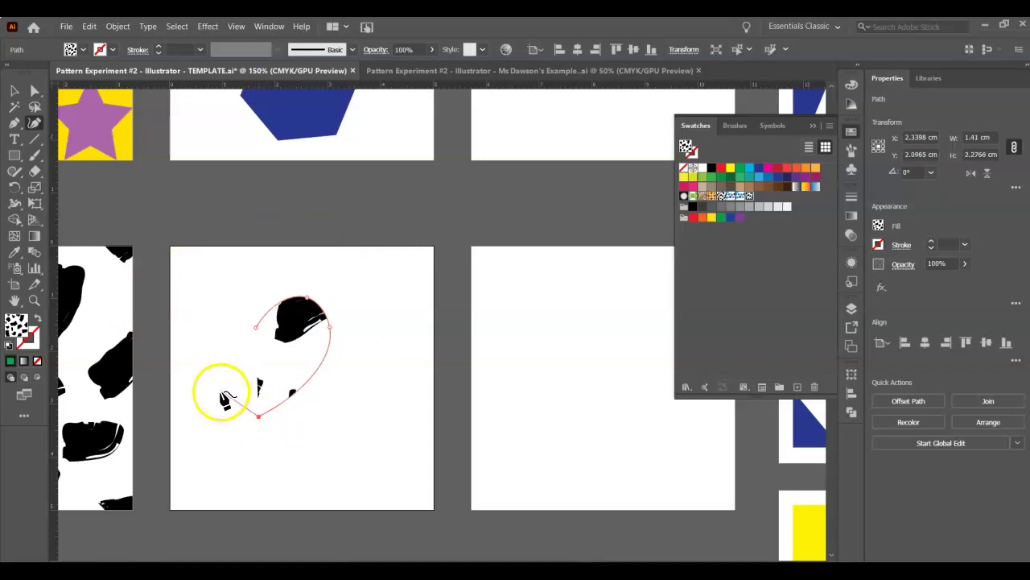
pyautogui.click(258, 413)
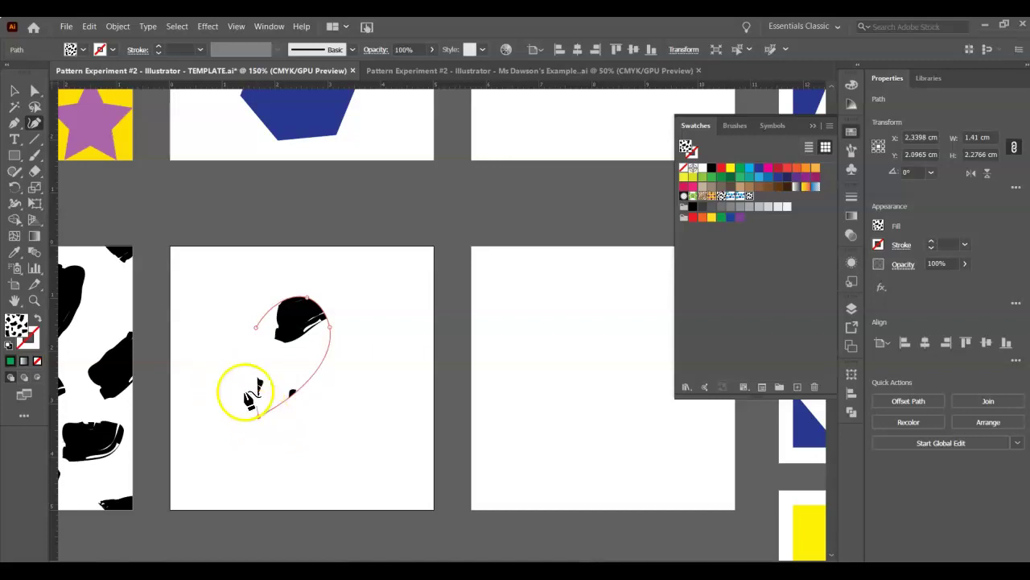
# Step: Draw the heart's other half and close the path, making the shape about 2.73 cm wide and 2.38 cm high
pyautogui.click(216, 369)
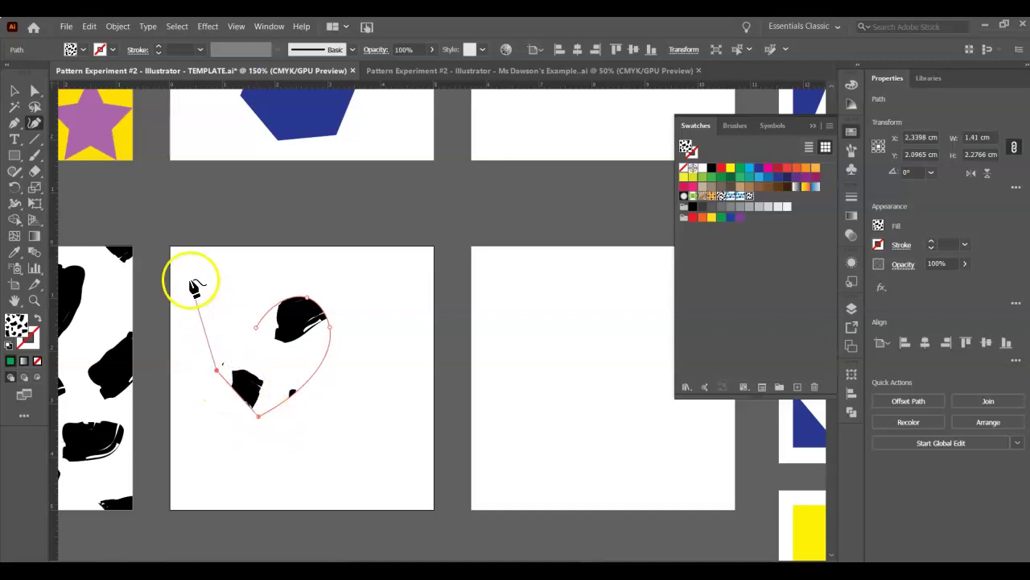
pyautogui.click(187, 330)
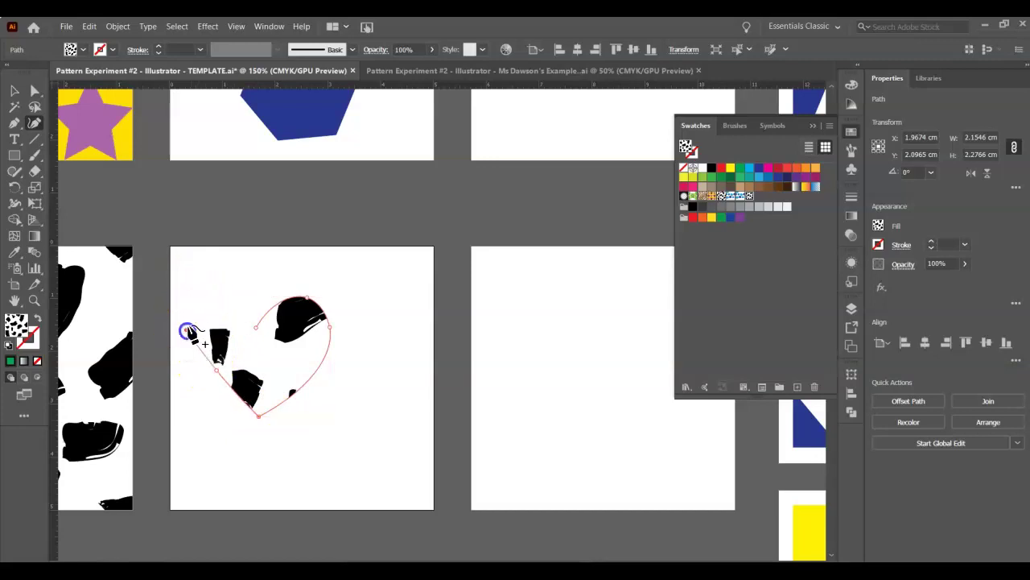
pyautogui.click(207, 293)
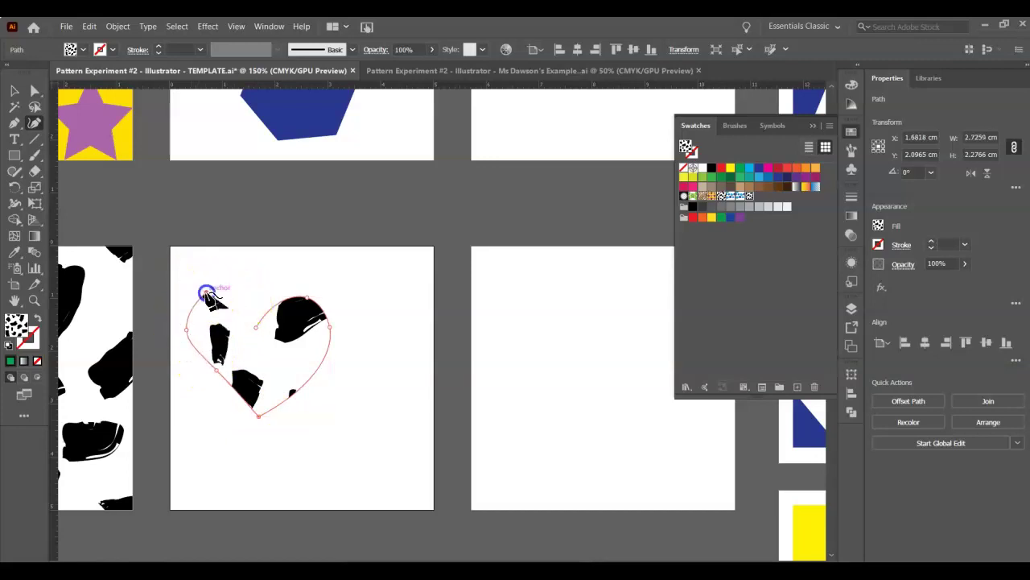
pyautogui.click(256, 326)
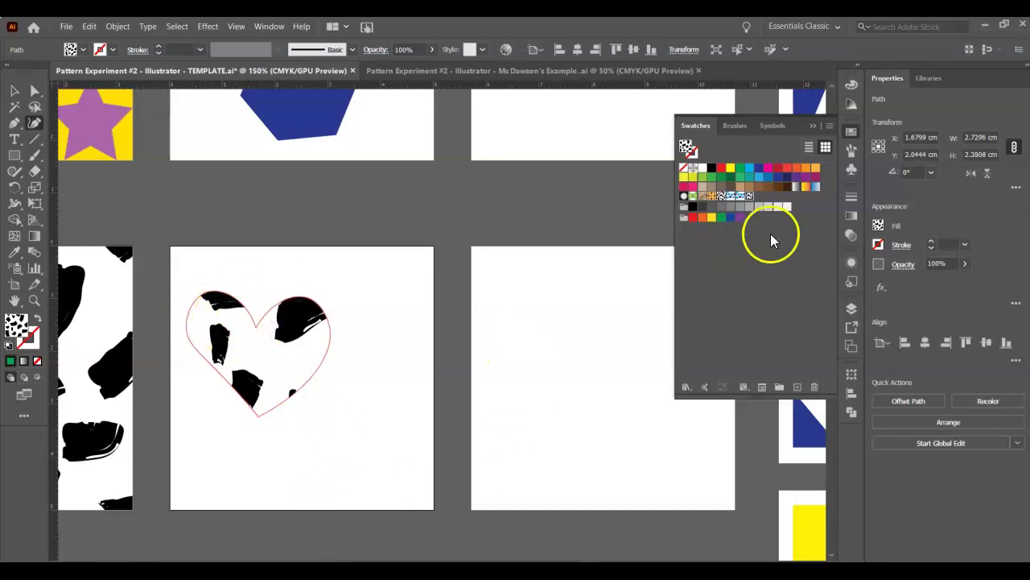
# Step: Fill the heart with the yellow and purple star pattern swatch and scale only the pattern uniformly to 40%, with Transform Objects off
pyautogui.click(728, 200)
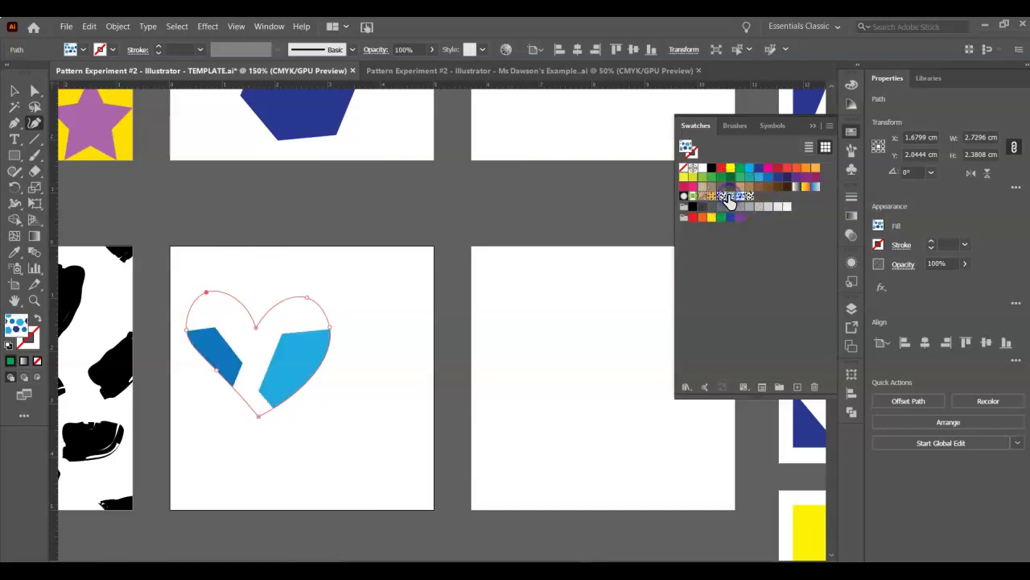
pyautogui.click(711, 196)
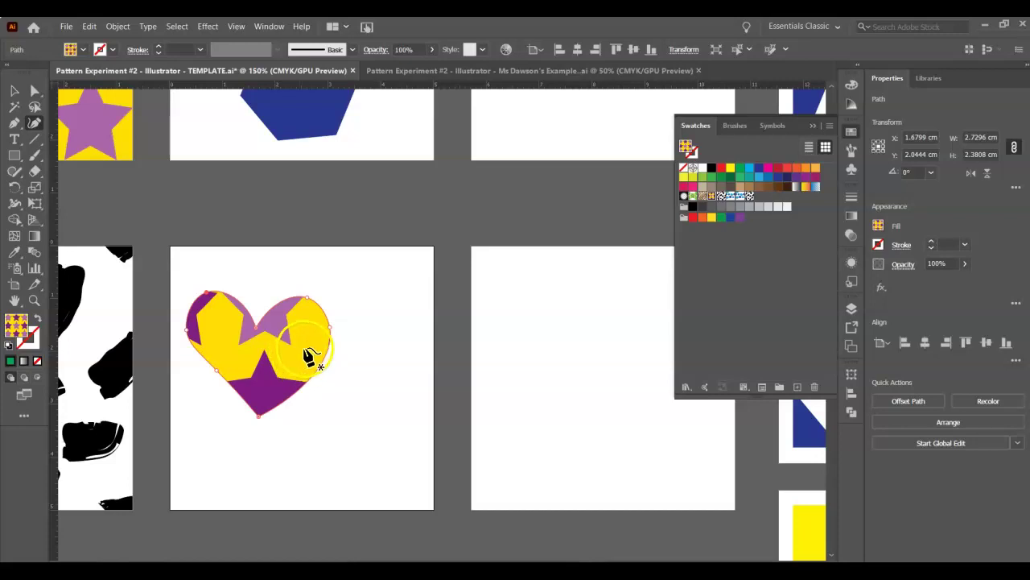
pyautogui.click(15, 90)
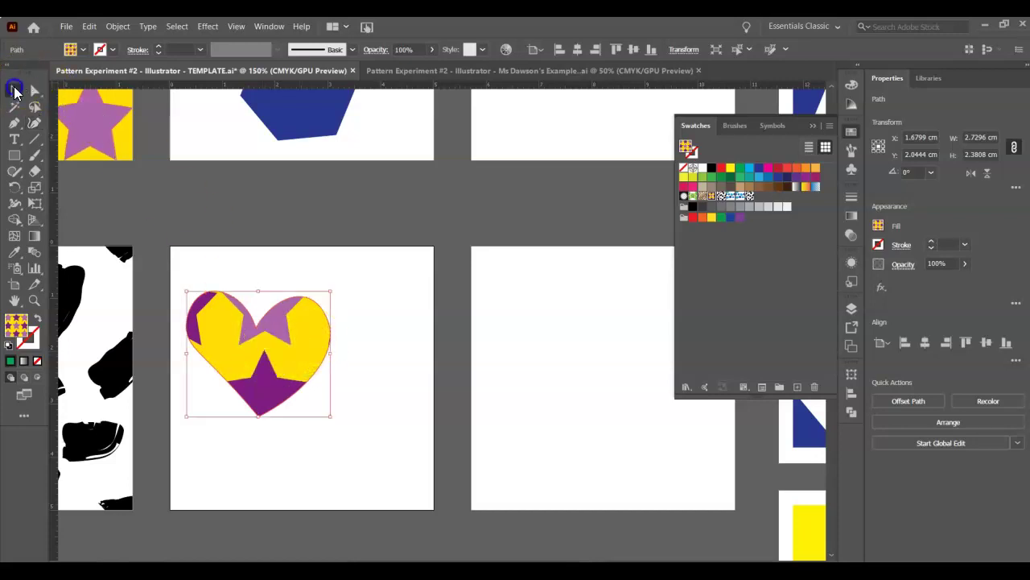
pyautogui.rightClick(285, 322)
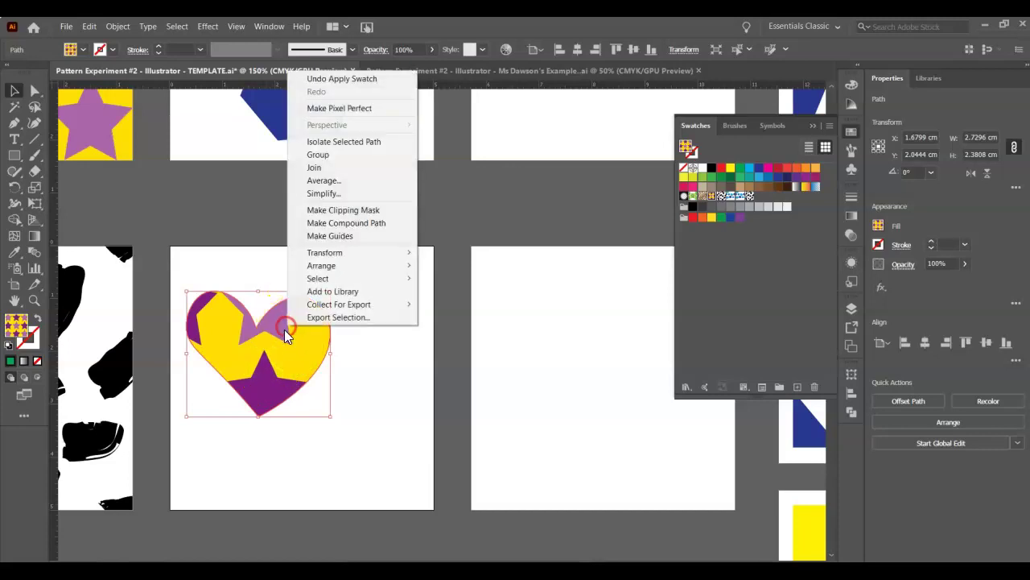
pyautogui.click(342, 252)
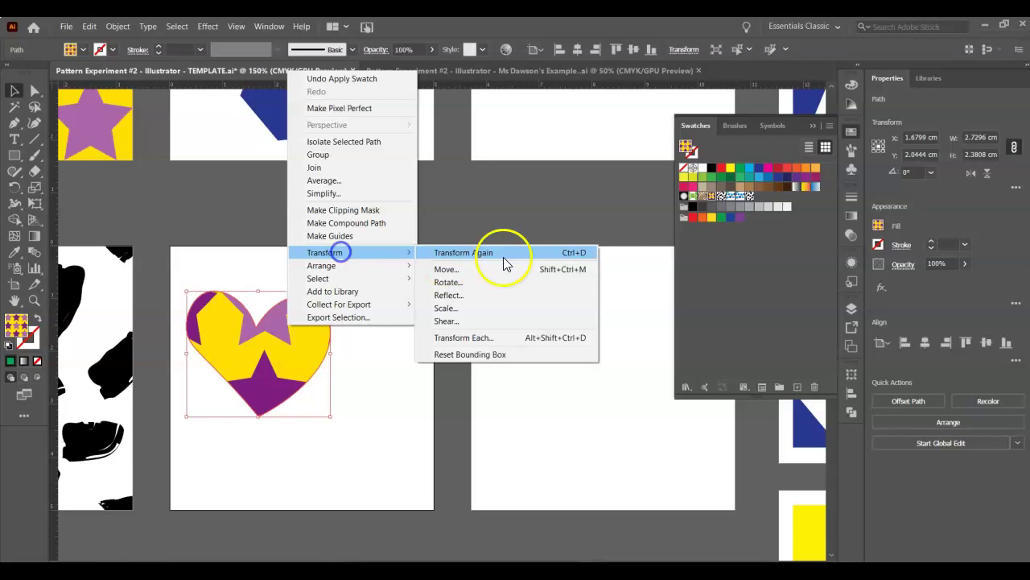
pyautogui.click(457, 307)
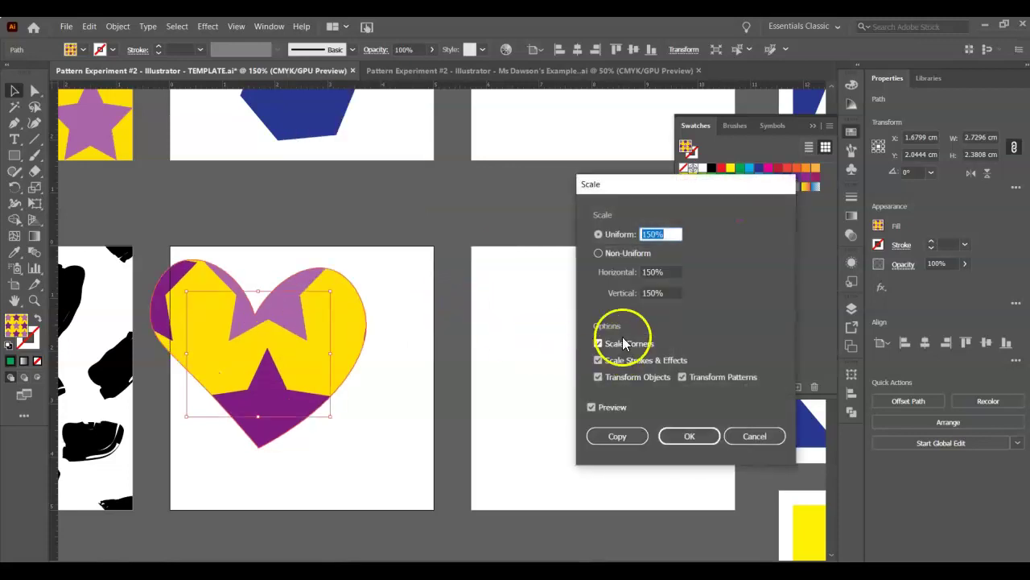
pyautogui.click(600, 378)
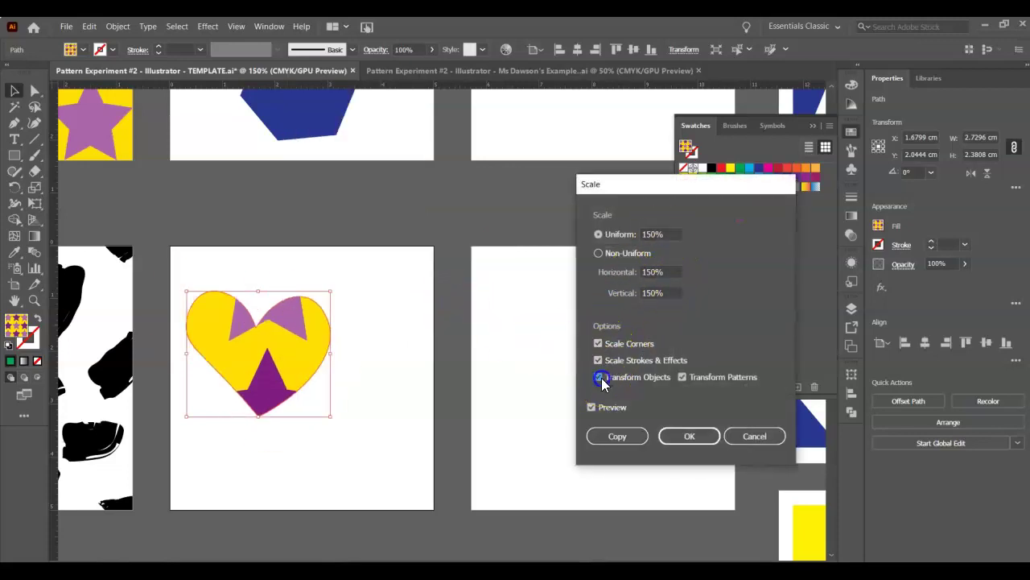
pyautogui.click(665, 235)
pyautogui.write('50')
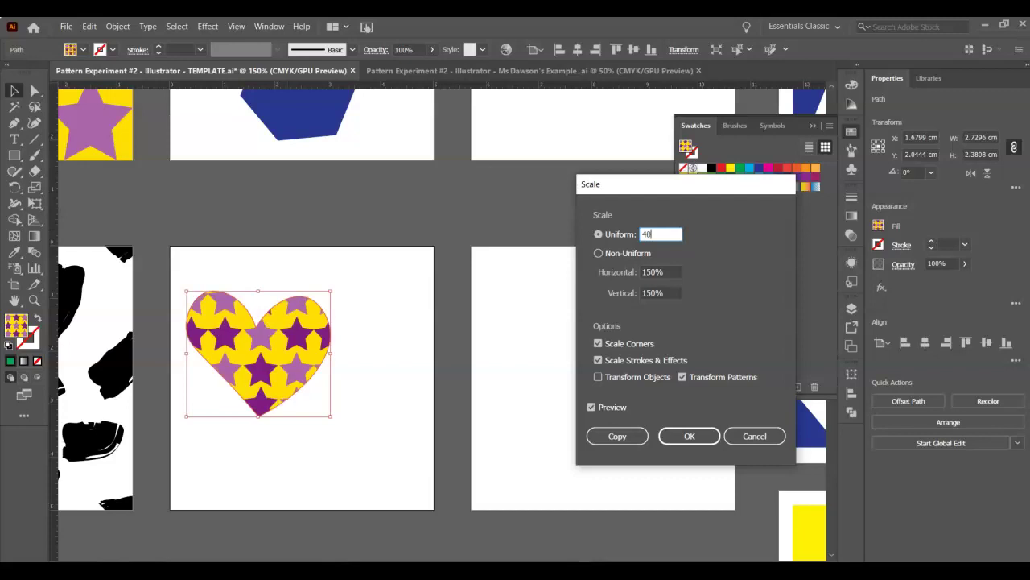
pyautogui.press('Return')
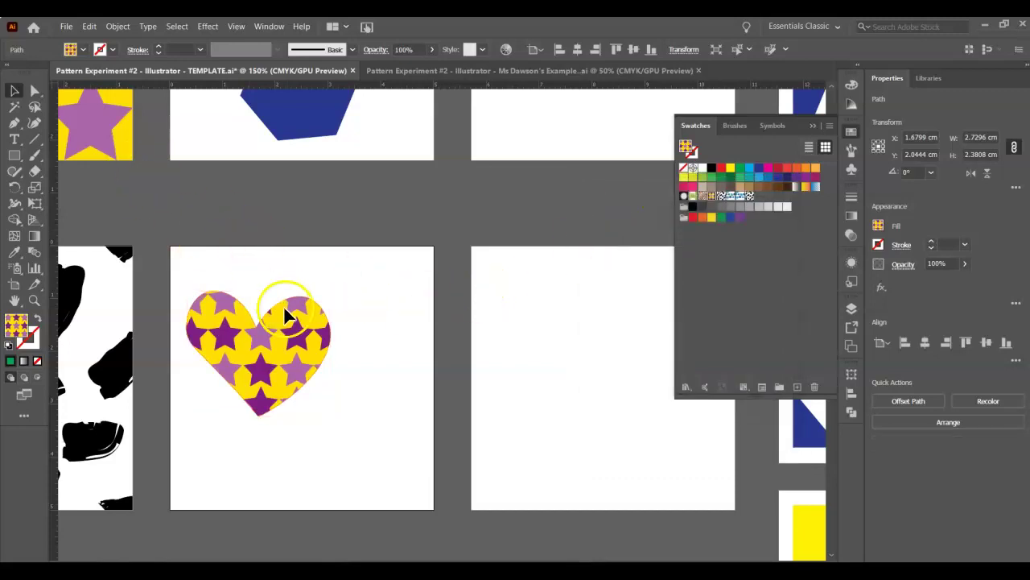
# Step: Move the heart up toward the upper-left corner of its square and deselect it
pyautogui.moveTo(283, 305); pyautogui.dragTo(323, 317)
pyautogui.moveTo(329, 363); pyautogui.dragTo(286, 321)
pyautogui.click(230, 297)
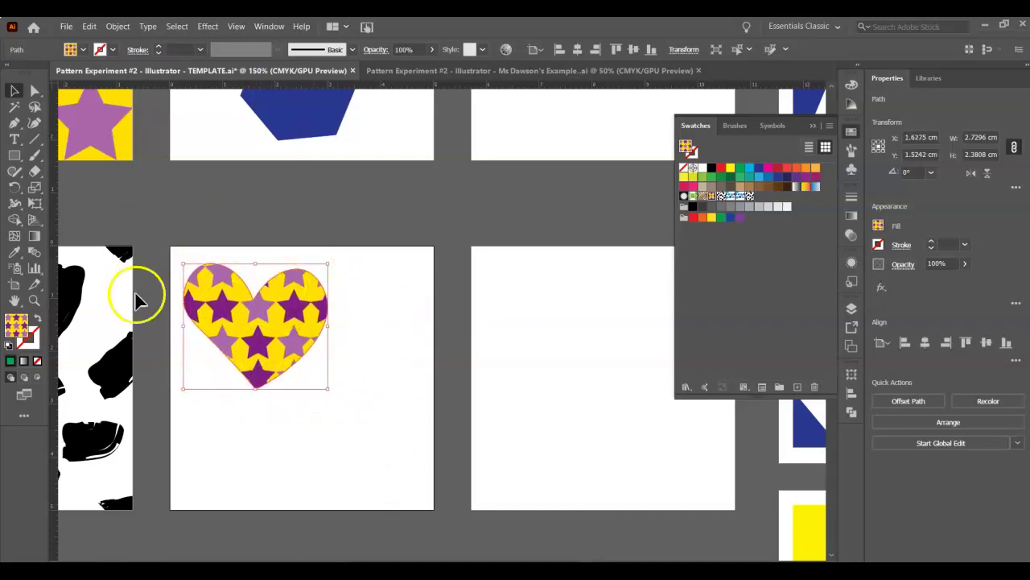
pyautogui.click(347, 320)
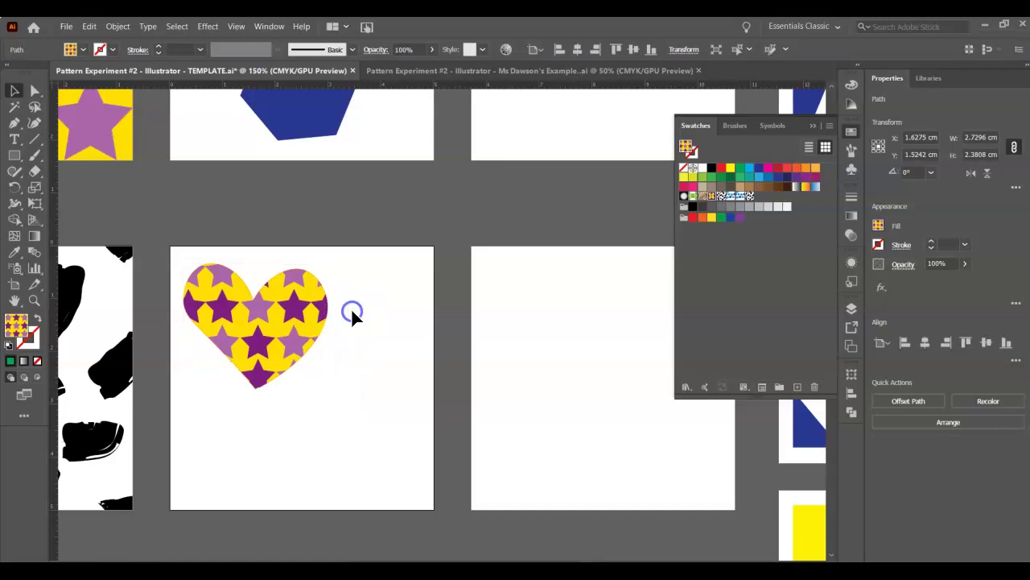
# Step: Review the star-filled heart, the Paintbrush and Curvature tools, and the patterned shirts in the clothing samples section
pyautogui.scroll(3, 363, 340)
pyautogui.scroll(-2, 368, 361)
pyautogui.scroll(-2, 392, 386)
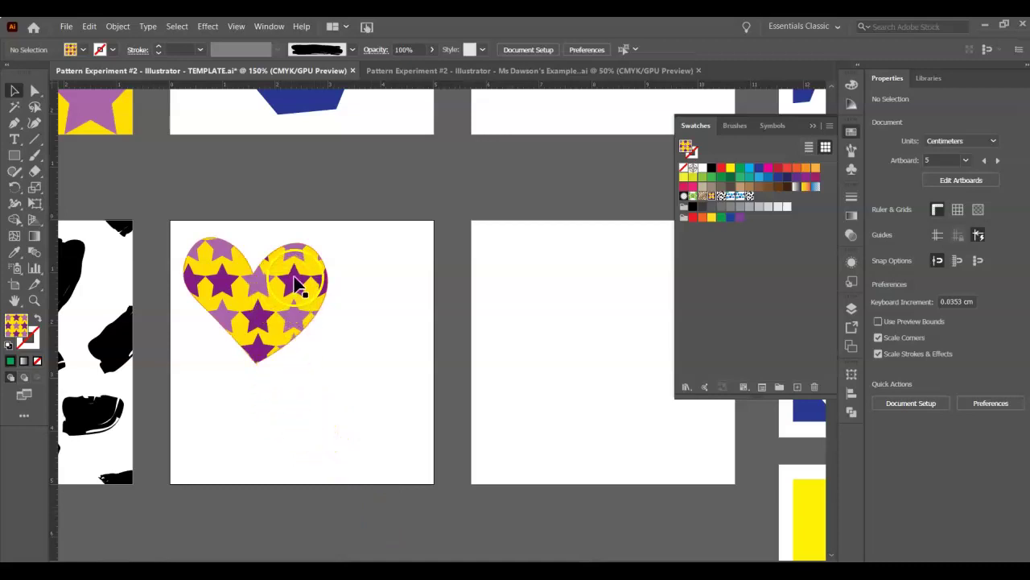
pyautogui.scroll(3, 386, 346)
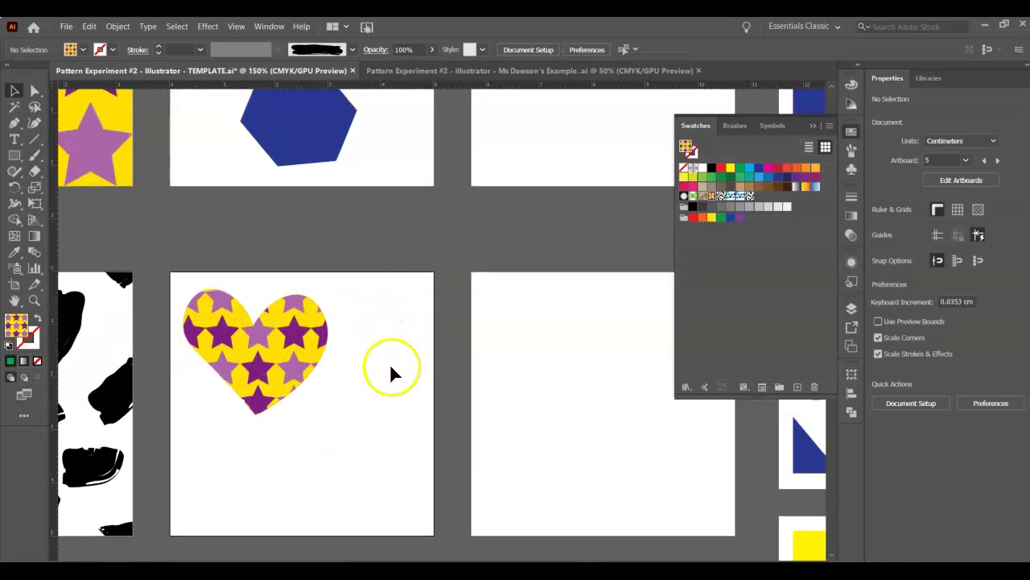
pyautogui.click(31, 158)
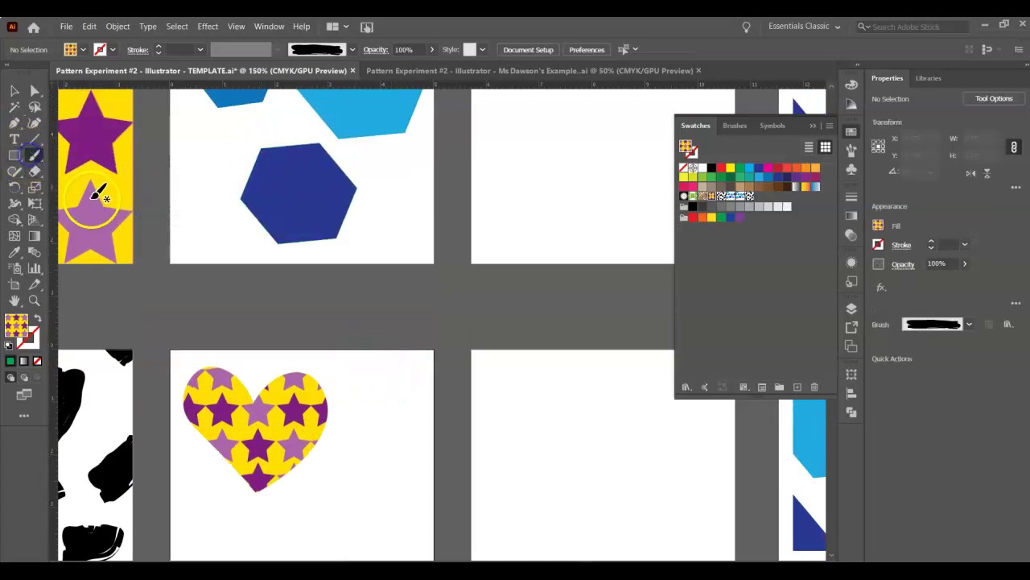
pyautogui.click(33, 127)
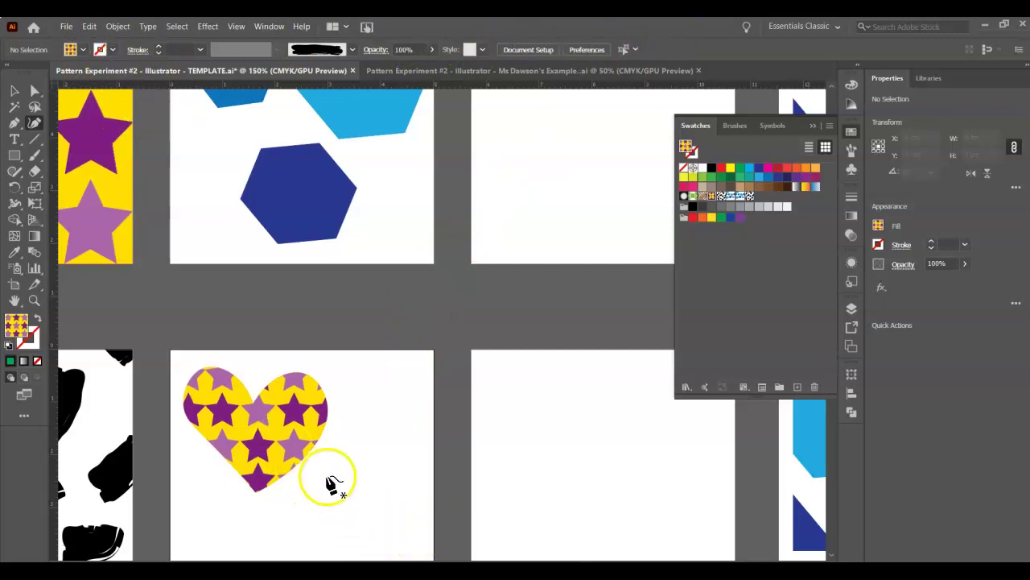
pyautogui.scroll(-3, 326, 482)
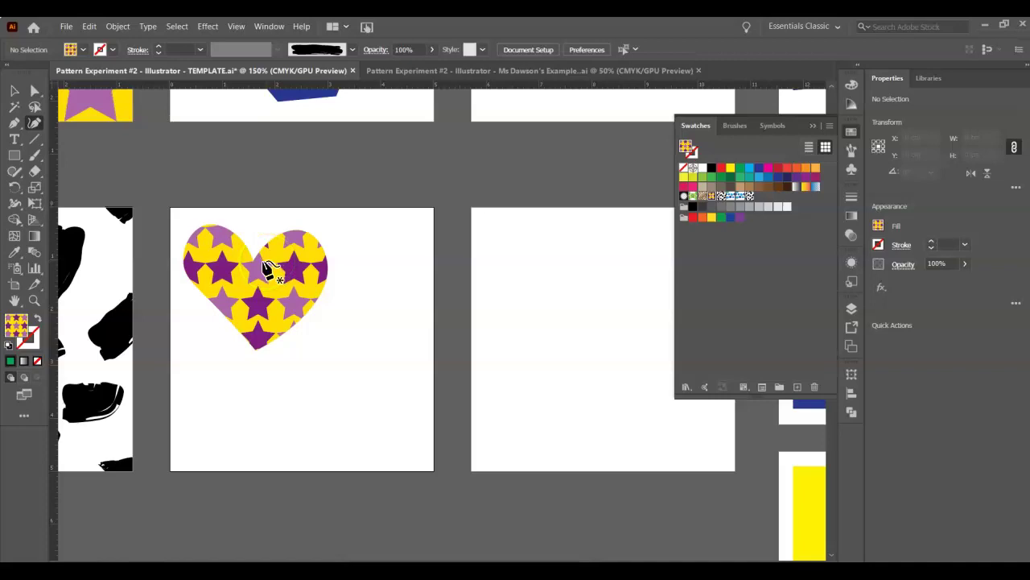
pyautogui.scroll(-4, 402, 402)
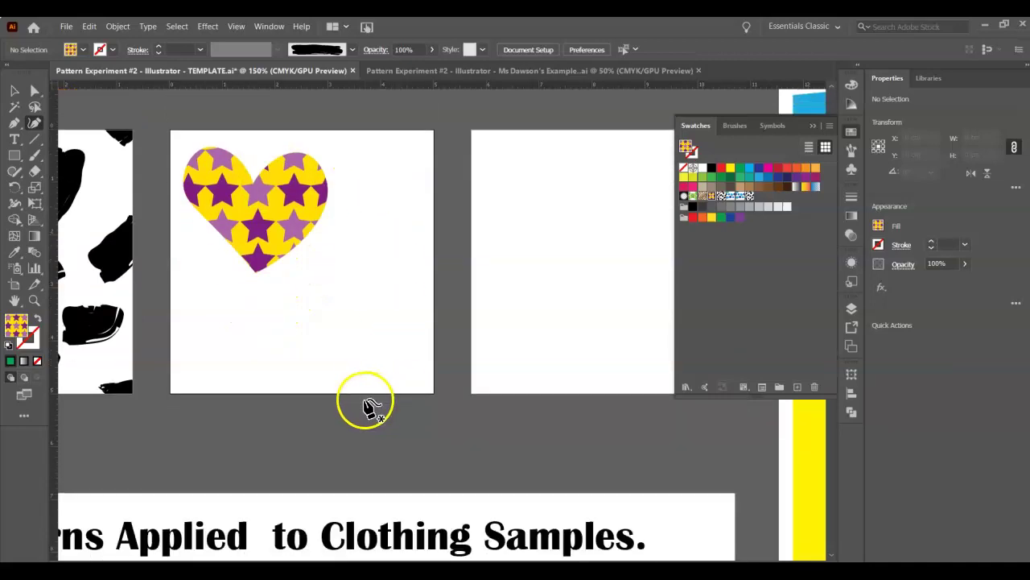
pyautogui.scroll(-9, 464, 416)
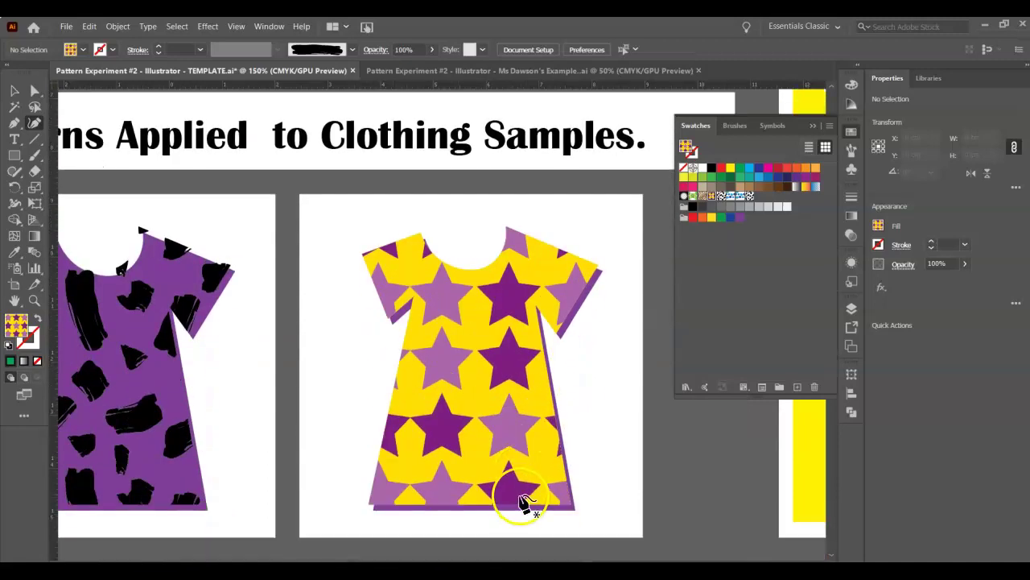